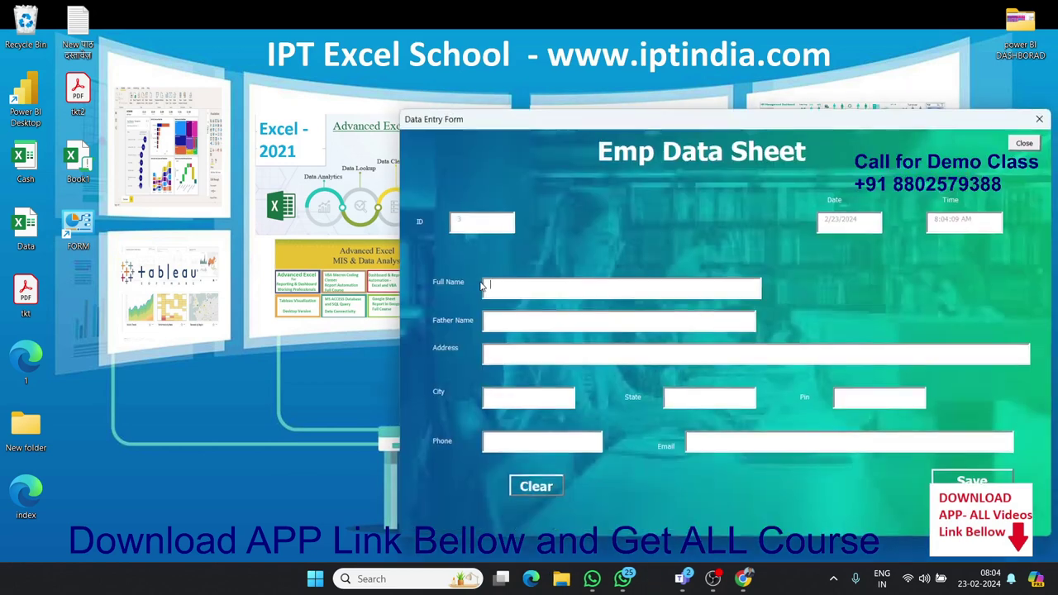
# Move the Emp Data Sheet data entry form aside and close it.
pyautogui.moveTo(526, 128); pyautogui.dragTo(374, 76)
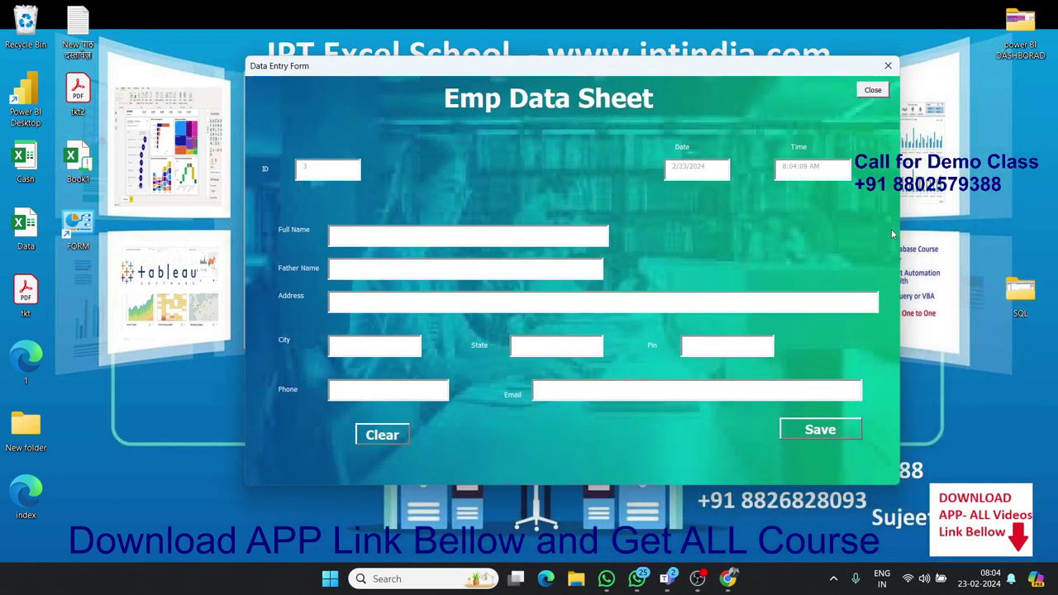
pyautogui.click(872, 89)
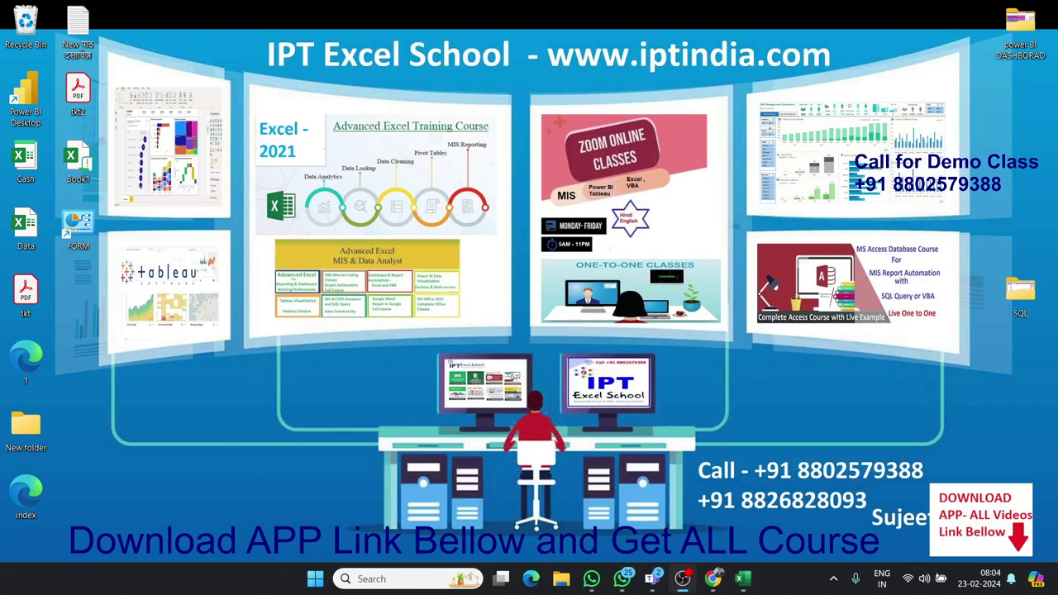
# Bring back the ALL_Download workbook and step along row 6509 from the date to the H6509 link.
pyautogui.click(742, 579)
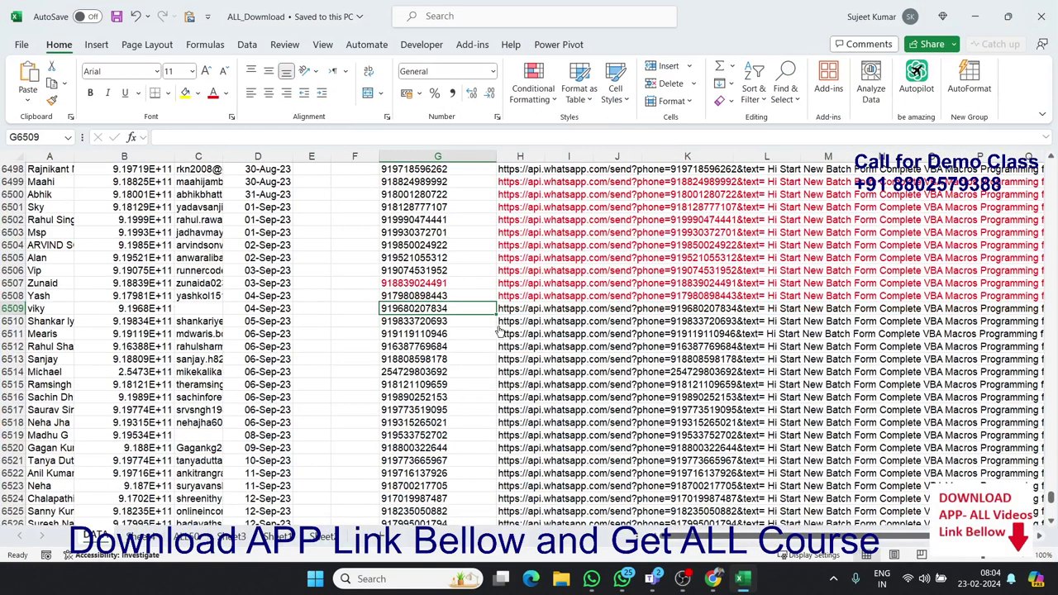
pyautogui.click(263, 313)
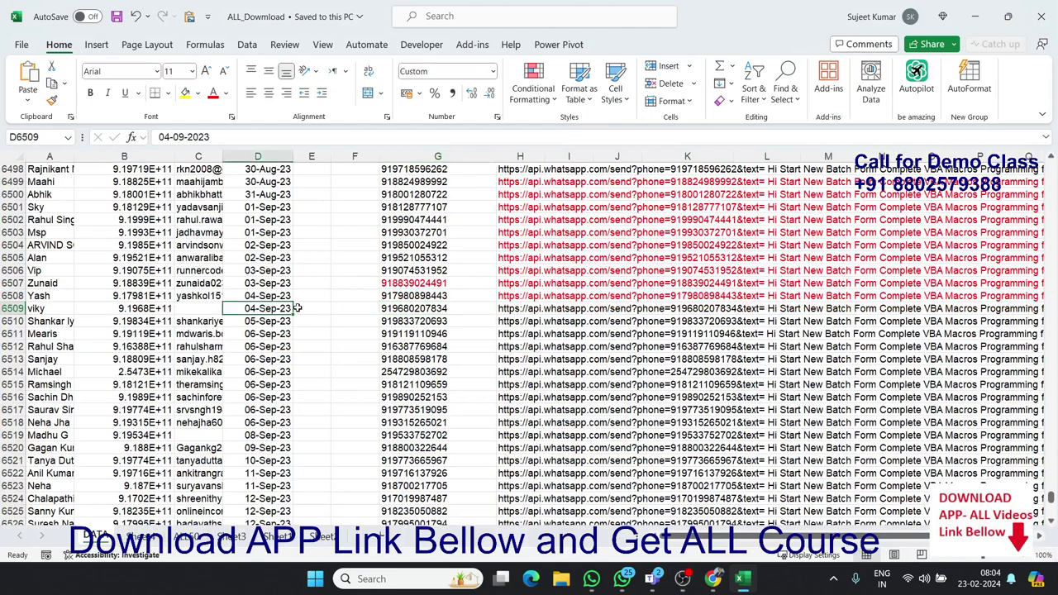
pyautogui.press('Right')
pyautogui.press('Right')
pyautogui.press('Right')
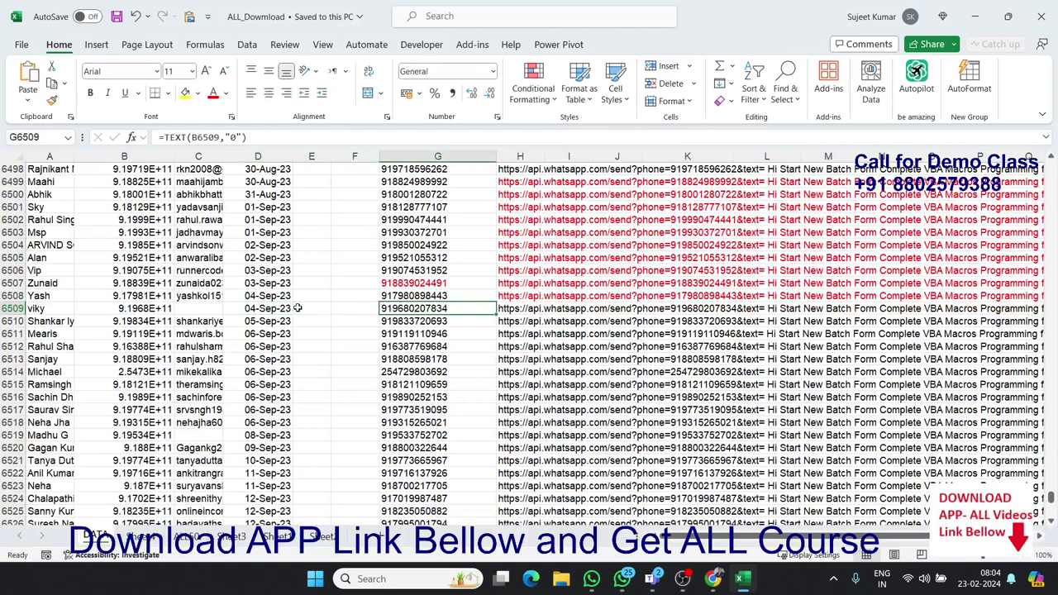
pyautogui.press('Right')
pyautogui.press('Left')
pyautogui.press('Left')
pyautogui.press('Left')
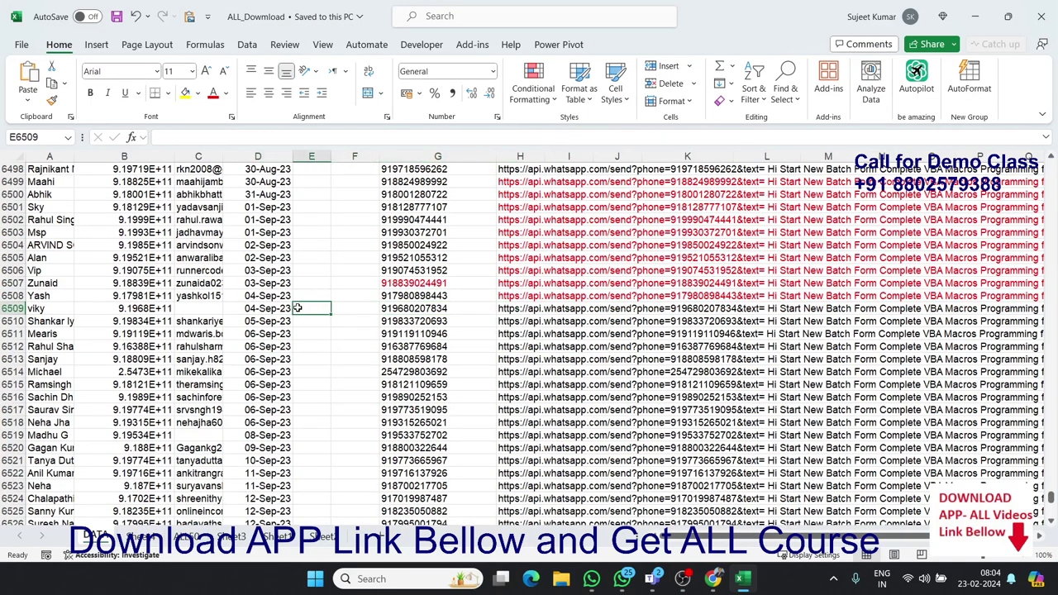
pyautogui.press('Left')
pyautogui.press('Right')
pyautogui.press('Right')
pyautogui.press('Right')
pyautogui.press('Right')
pyautogui.press('Right')
pyautogui.press('Left')
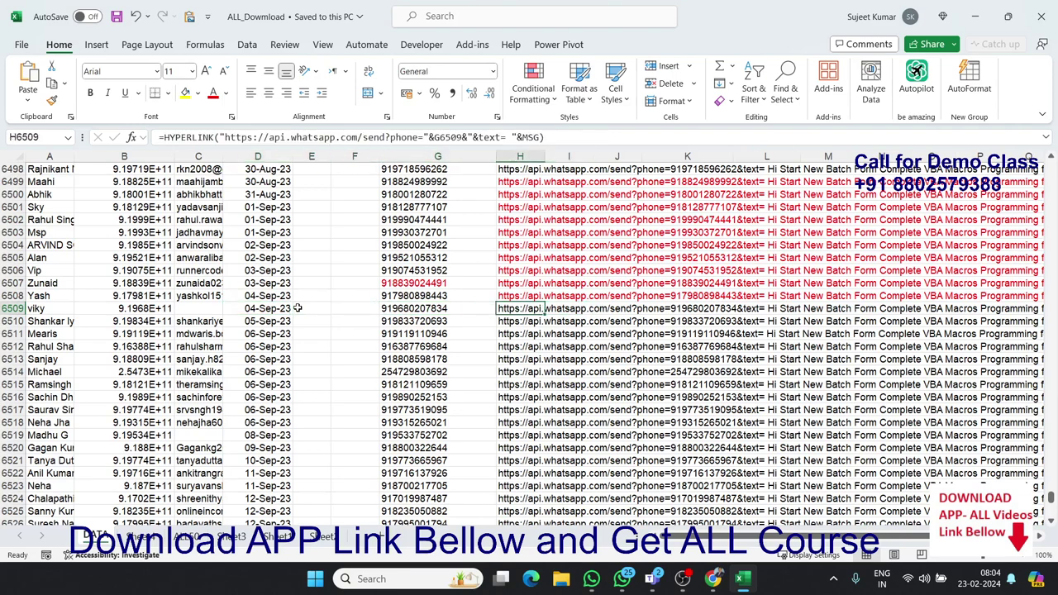
# Inspect H6509's HYPERLINK formula without changing it, then follow its WhatsApp send link.
pyautogui.click(506, 138)
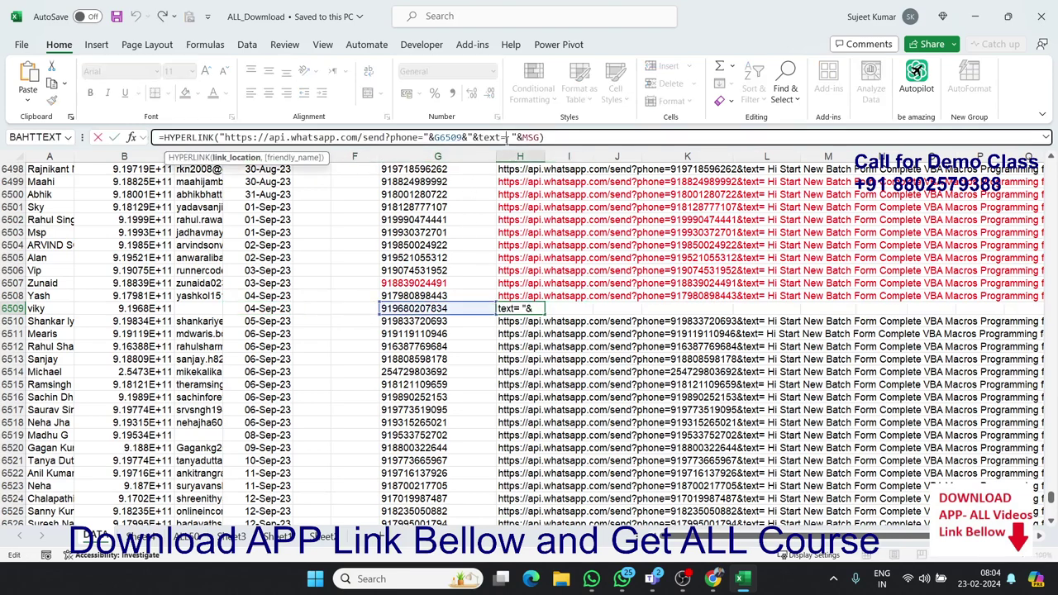
pyautogui.press('Escape')
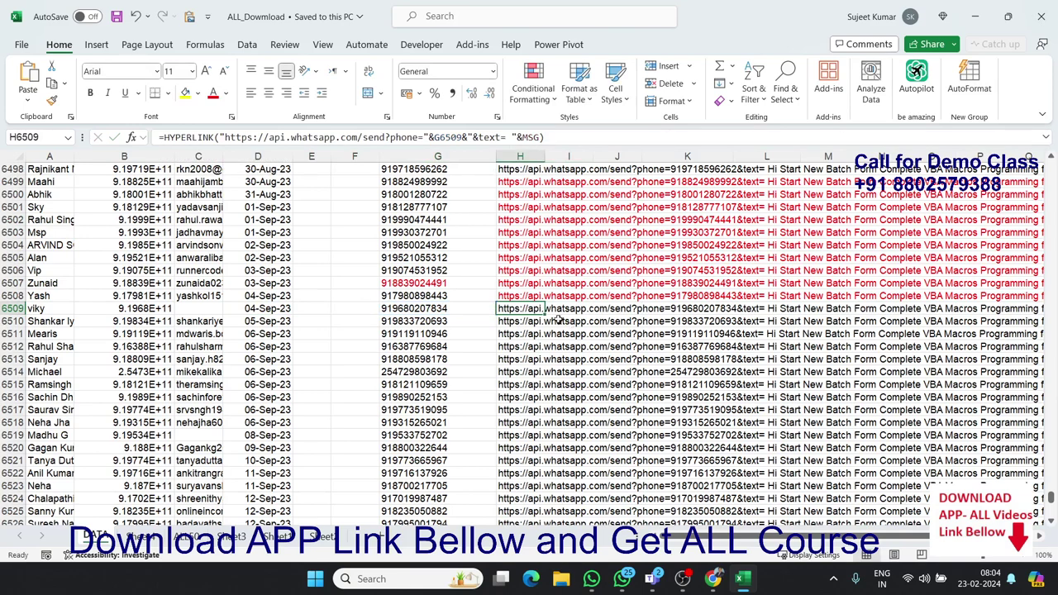
pyautogui.click(523, 308)
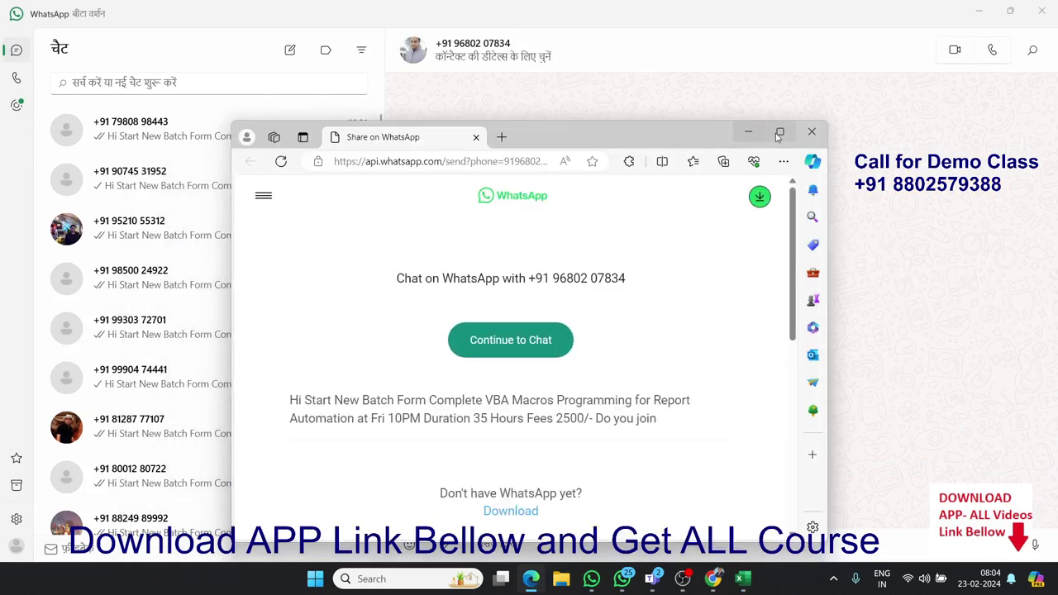
# Maximize then hide the Share on WhatsApp page, and follow the H6509 link again from Excel.
pyautogui.click(778, 134)
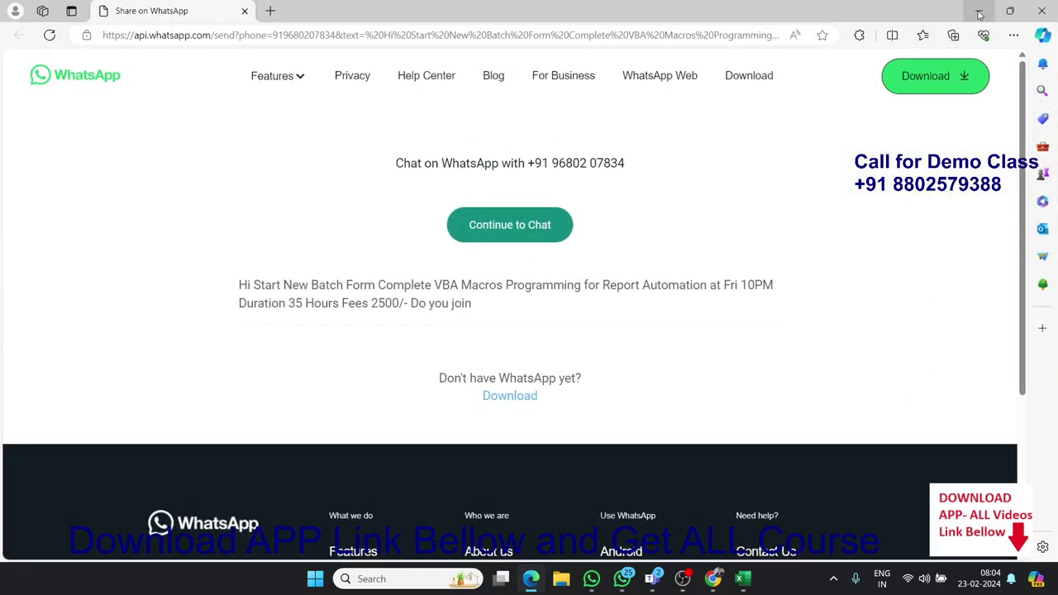
pyautogui.click(979, 12)
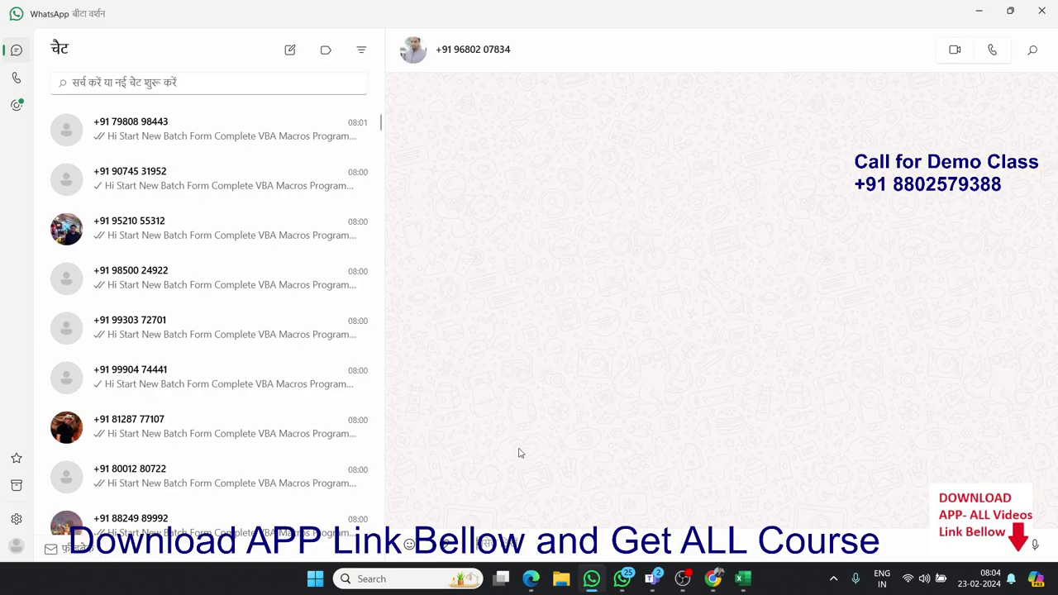
pyautogui.moveTo(743, 579)
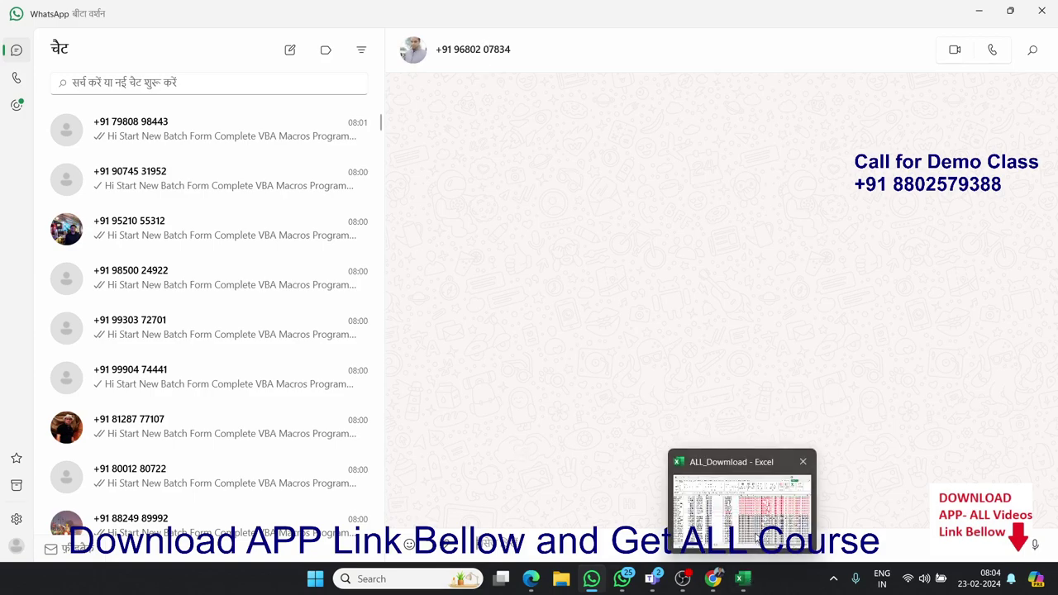
pyautogui.click(730, 523)
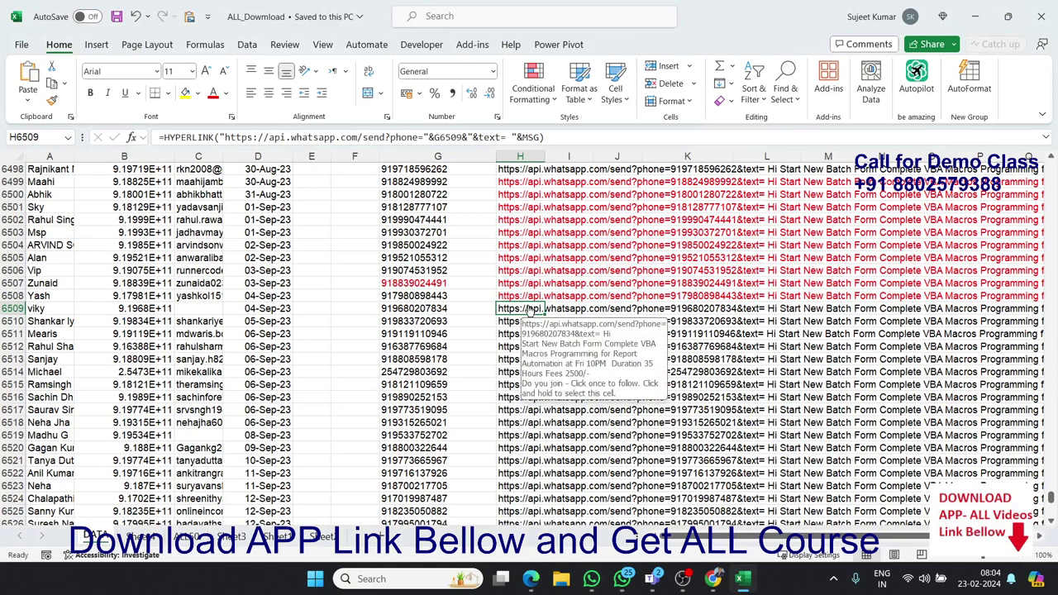
pyautogui.click(530, 311)
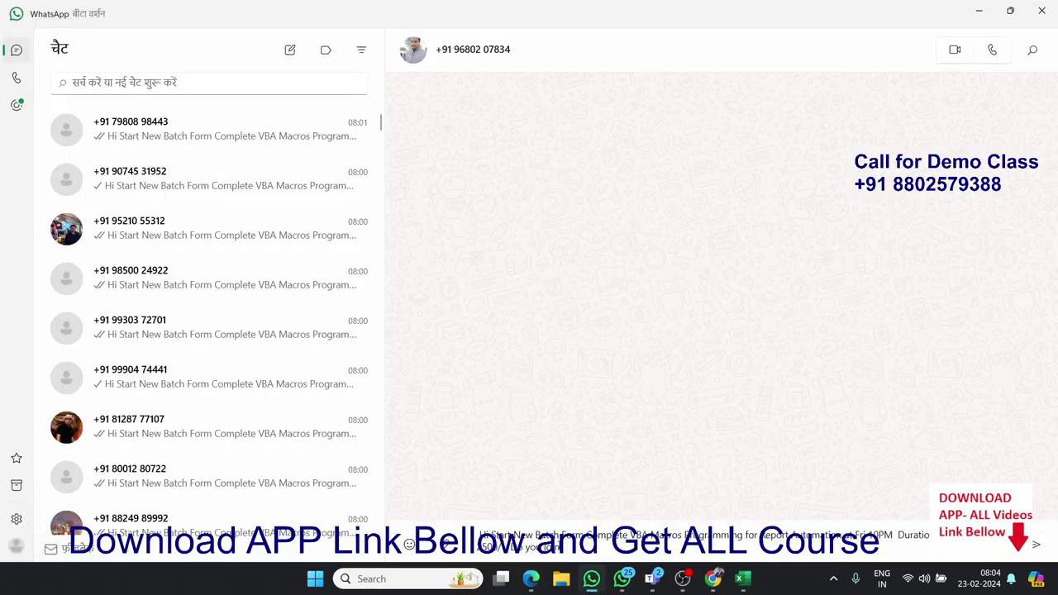
# Send the prefilled course message in WhatsApp, then minimize WhatsApp and close Edge.
pyautogui.press('Return')
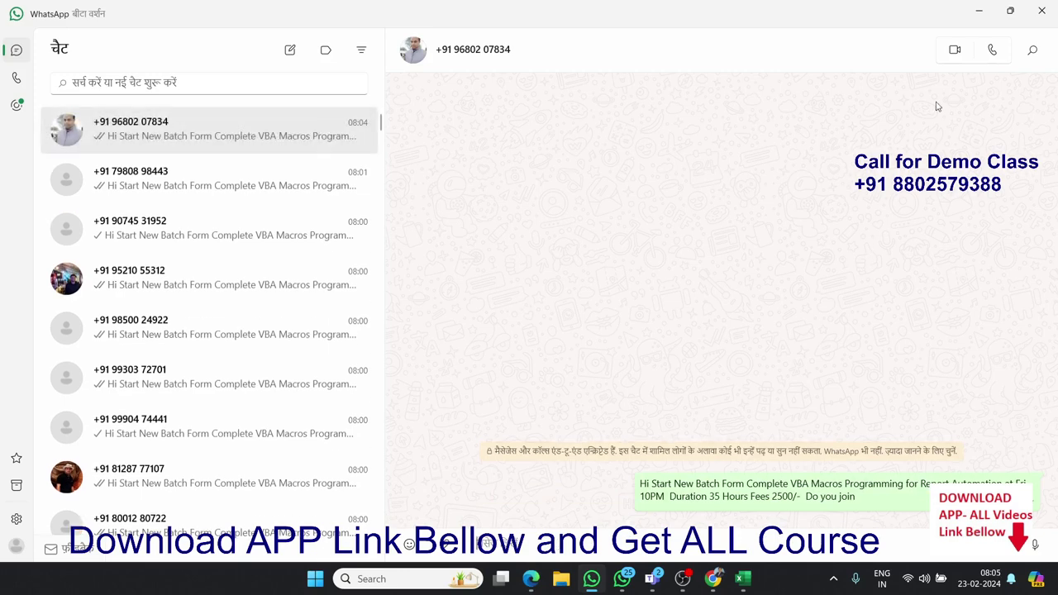
pyautogui.click(978, 11)
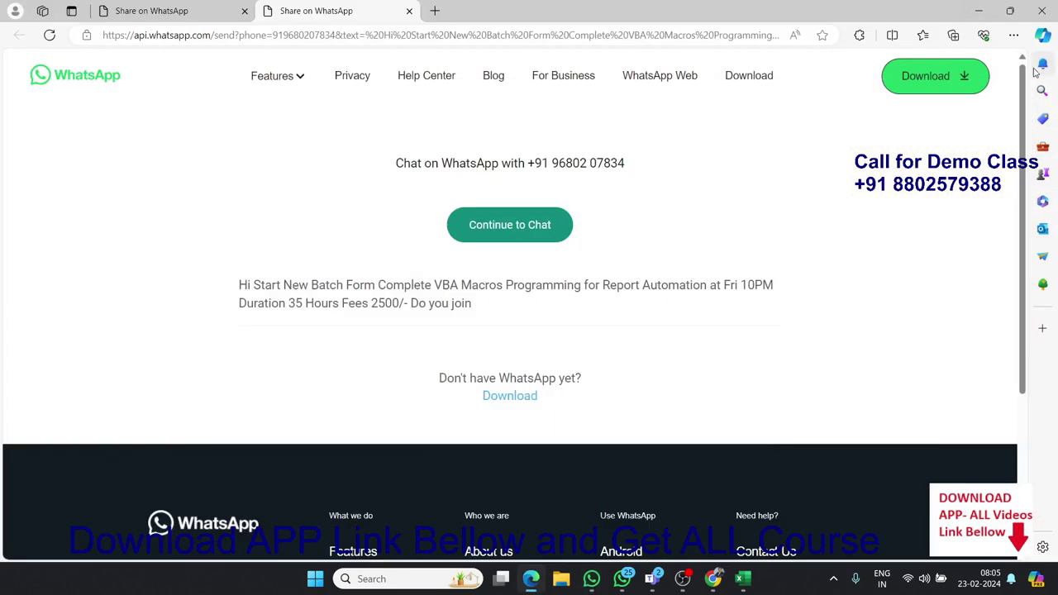
pyautogui.click(1042, 11)
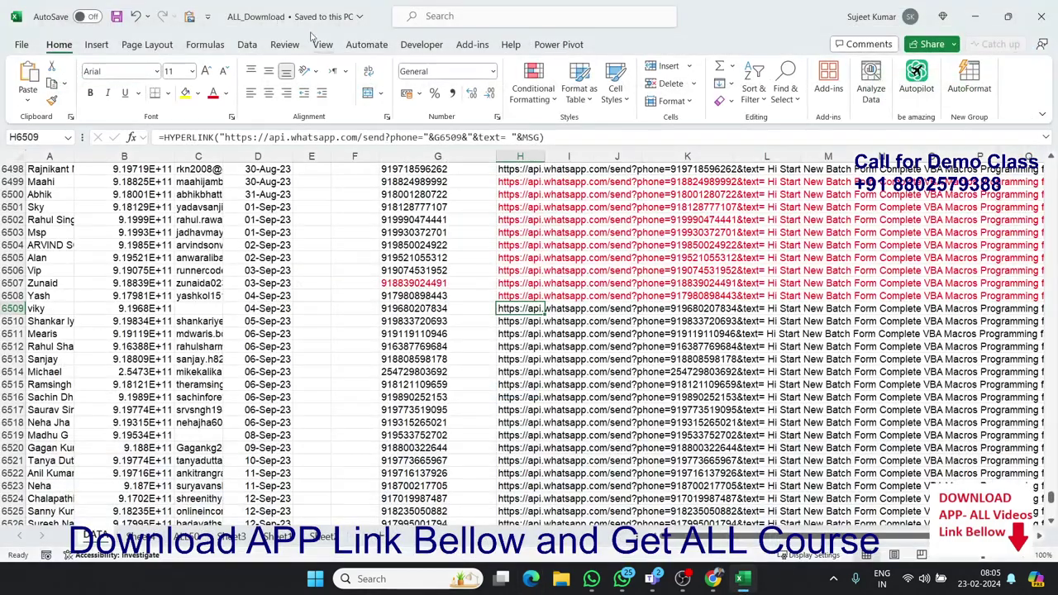
# Open the WHSEND workbook from recent files and launch its Visual Basic editor.
pyautogui.click(23, 46)
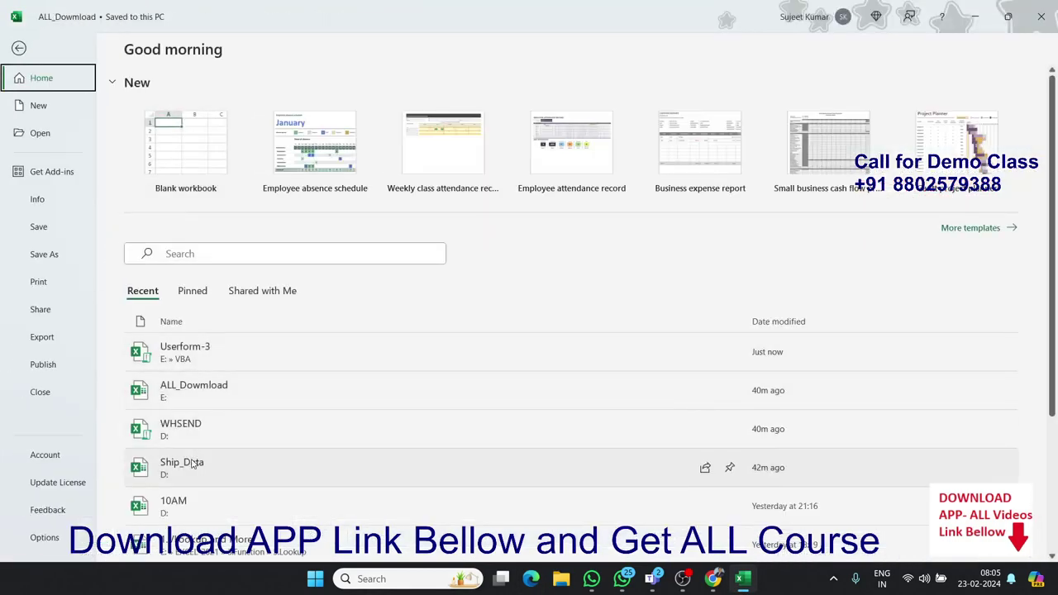
pyautogui.click(184, 428)
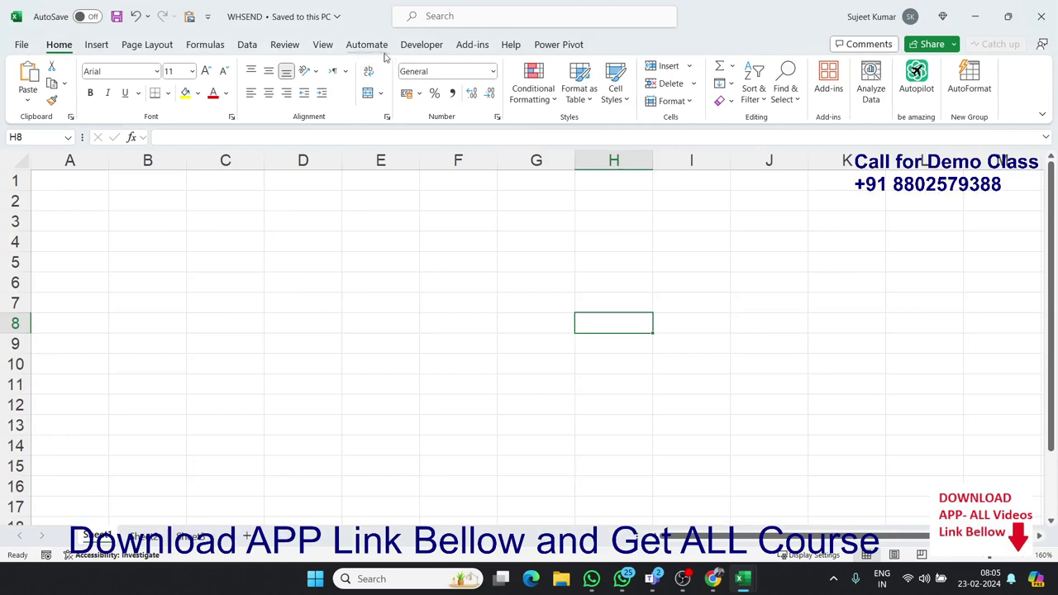
pyautogui.click(420, 44)
pyautogui.click(30, 87)
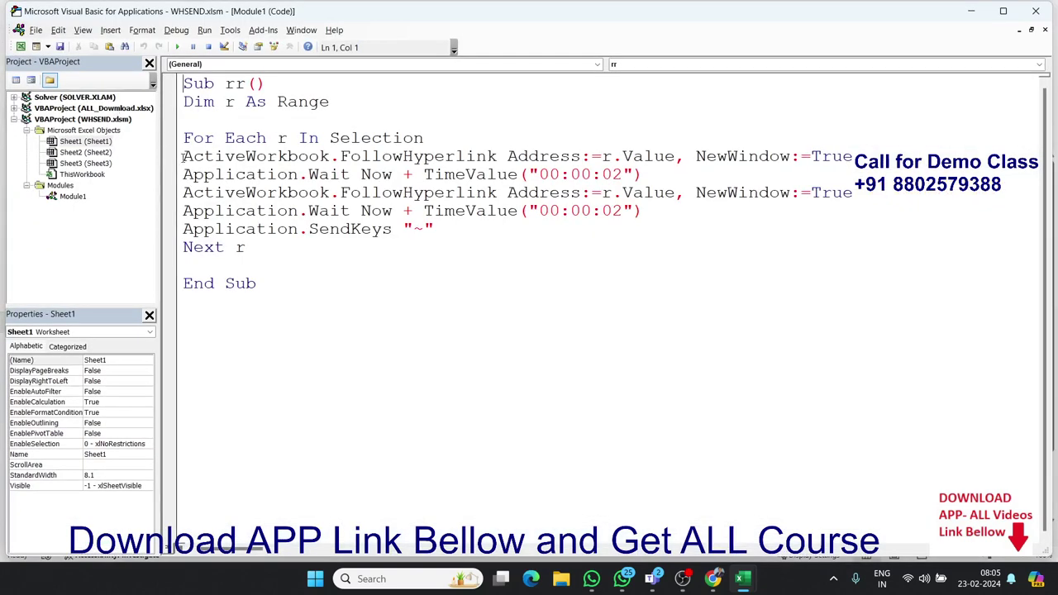
# Highlight the rr macro's FollowHyperlink, Application.Wait and SendKeys lines, then minimize the editor.
pyautogui.moveTo(184, 156); pyautogui.dragTo(640, 156)
pyautogui.click(805, 143)
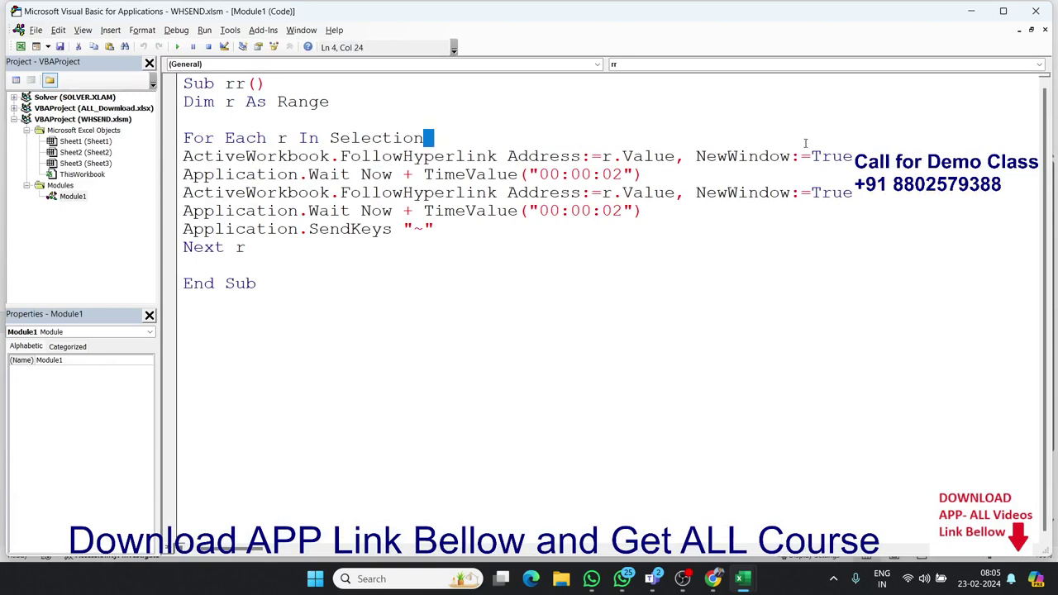
pyautogui.moveTo(805, 143); pyautogui.dragTo(865, 154)
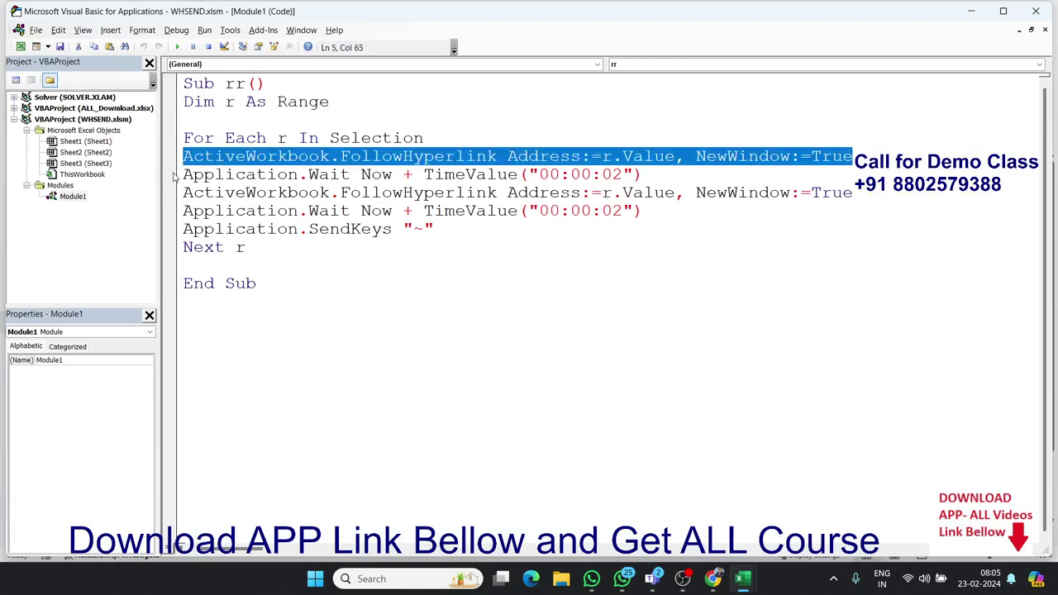
pyautogui.moveTo(183, 174); pyautogui.dragTo(613, 174)
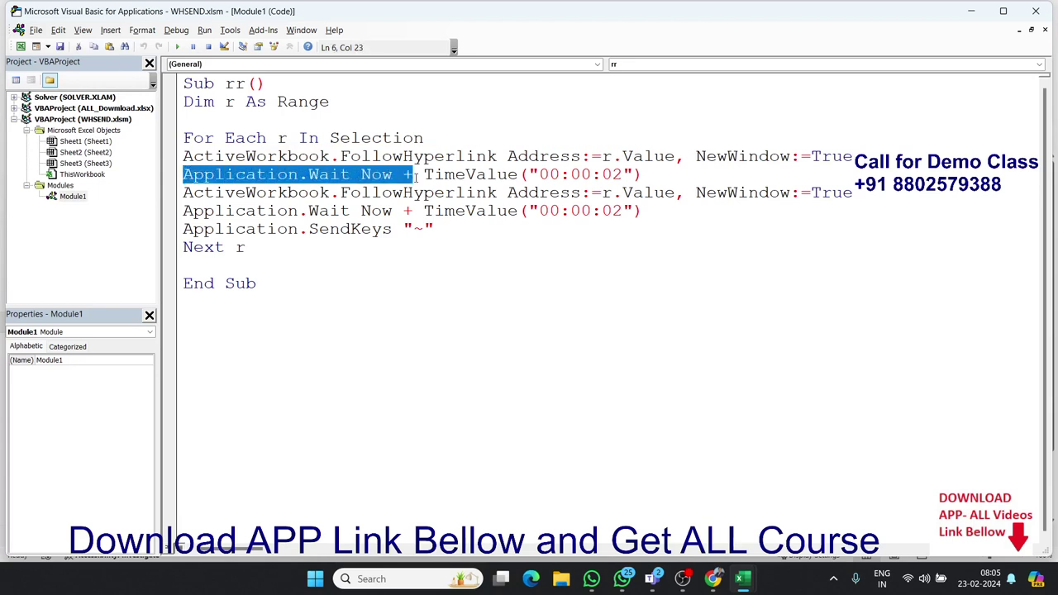
pyautogui.moveTo(852, 157); pyautogui.dragTo(183, 157)
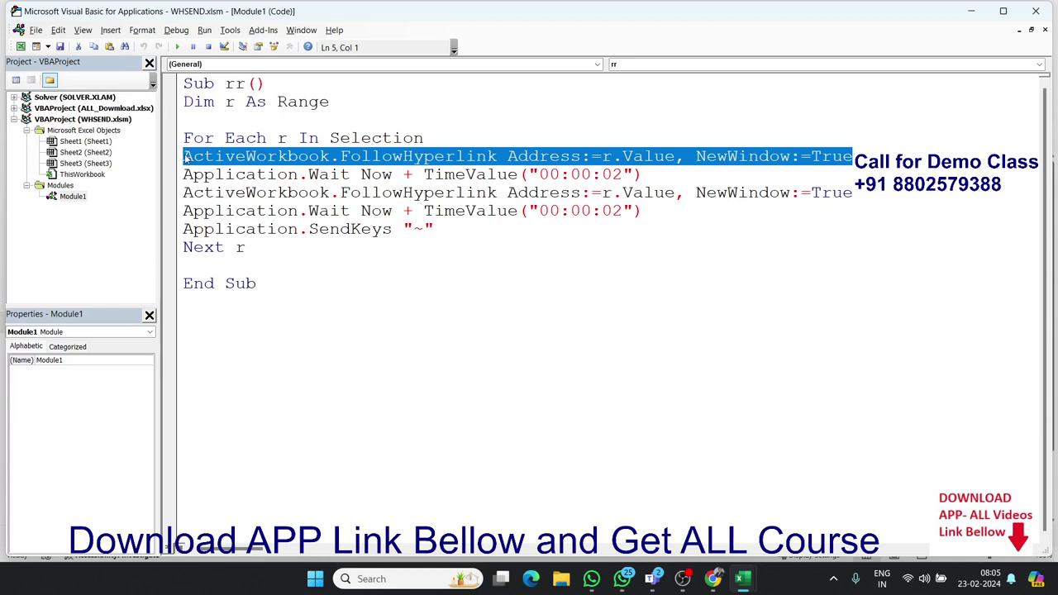
pyautogui.moveTo(641, 174); pyautogui.dragTo(192, 175)
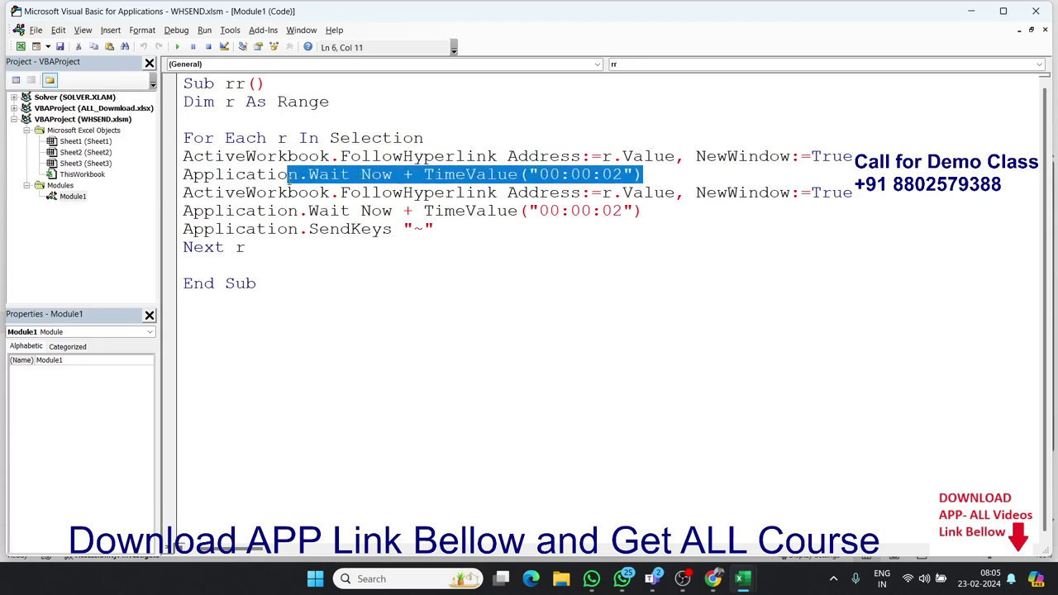
pyautogui.click(177, 199)
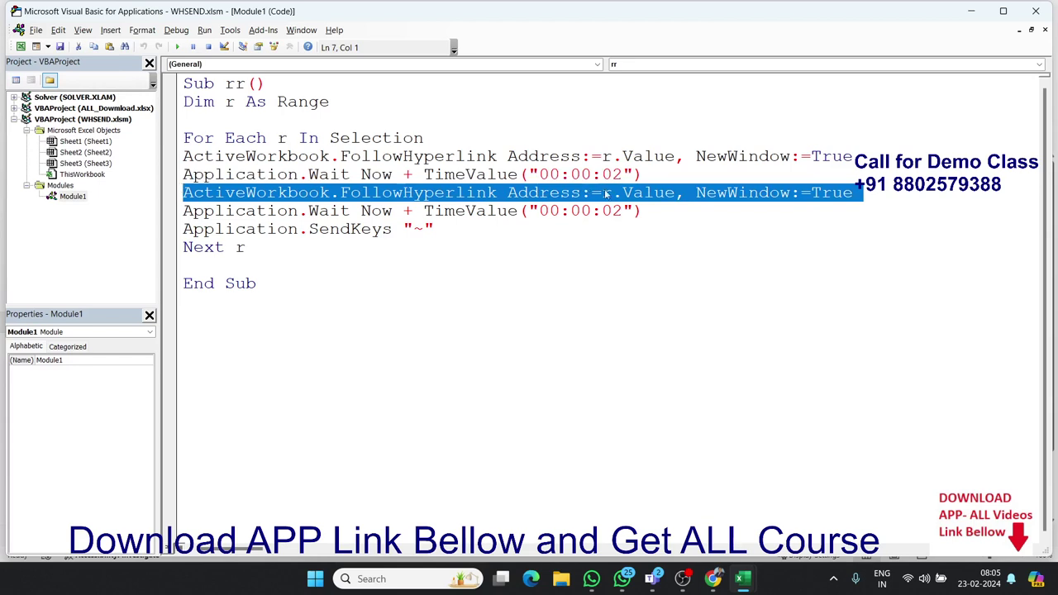
pyautogui.moveTo(641, 211); pyautogui.dragTo(350, 193)
pyautogui.moveTo(433, 228); pyautogui.dragTo(193, 229)
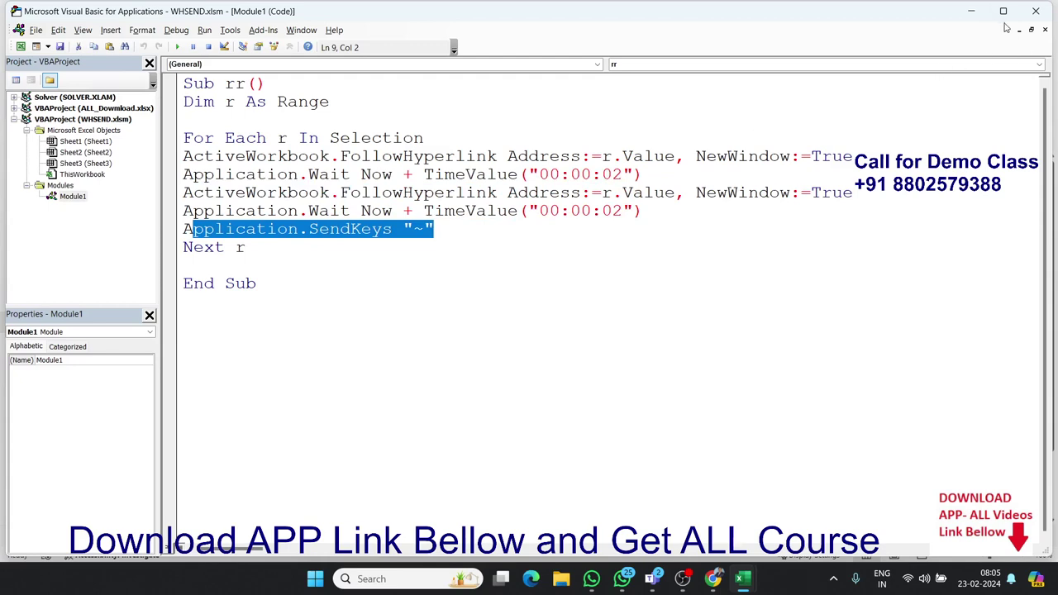
pyautogui.click(975, 15)
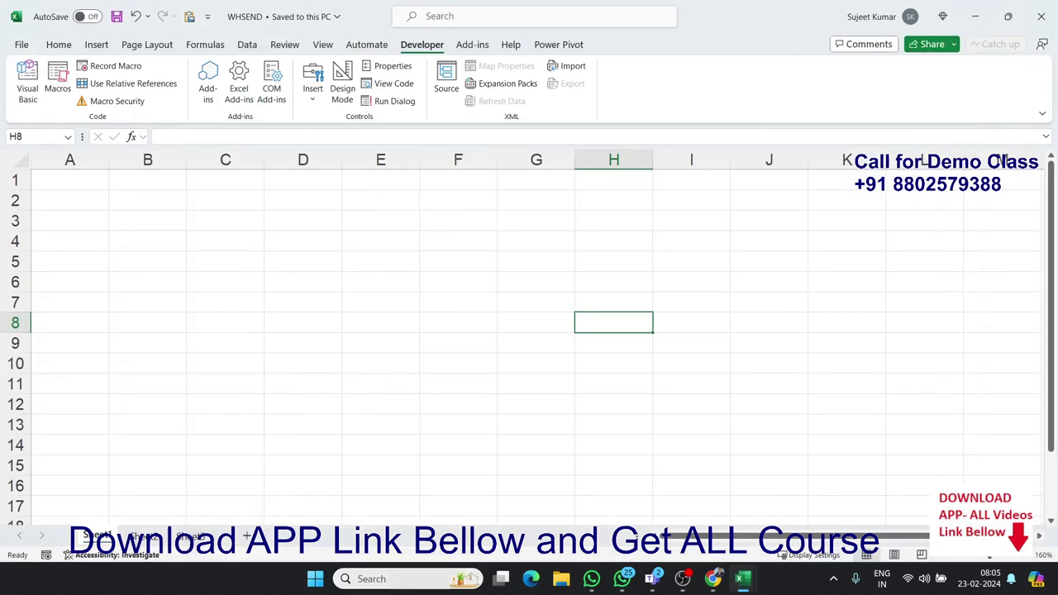
# Switch to ALL_Download and select the WhatsApp links in H6510:H6512.
pyautogui.moveTo(742, 579)
pyautogui.click(591, 494)
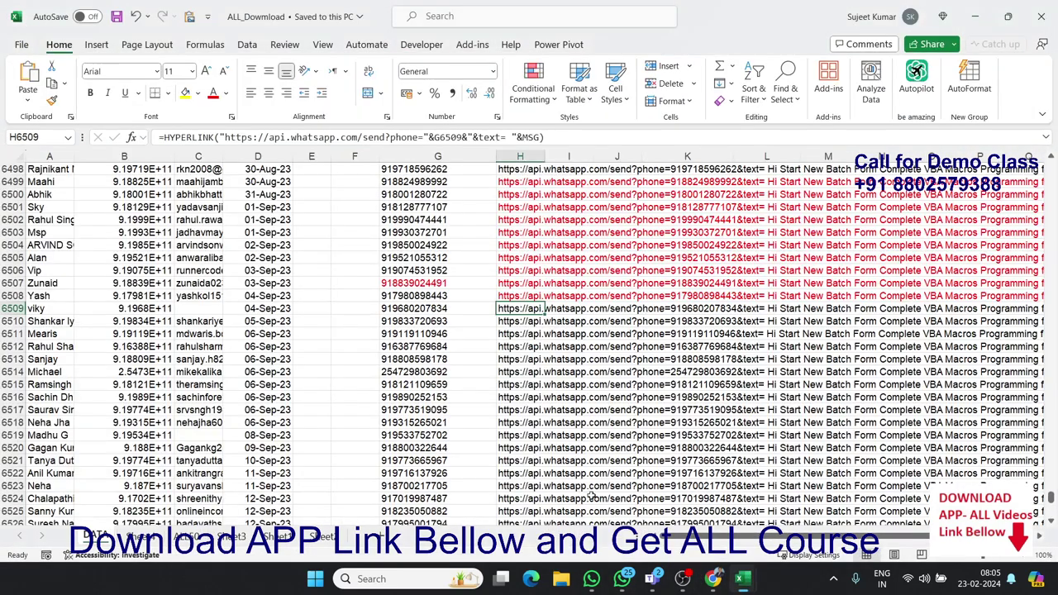
pyautogui.click(470, 322)
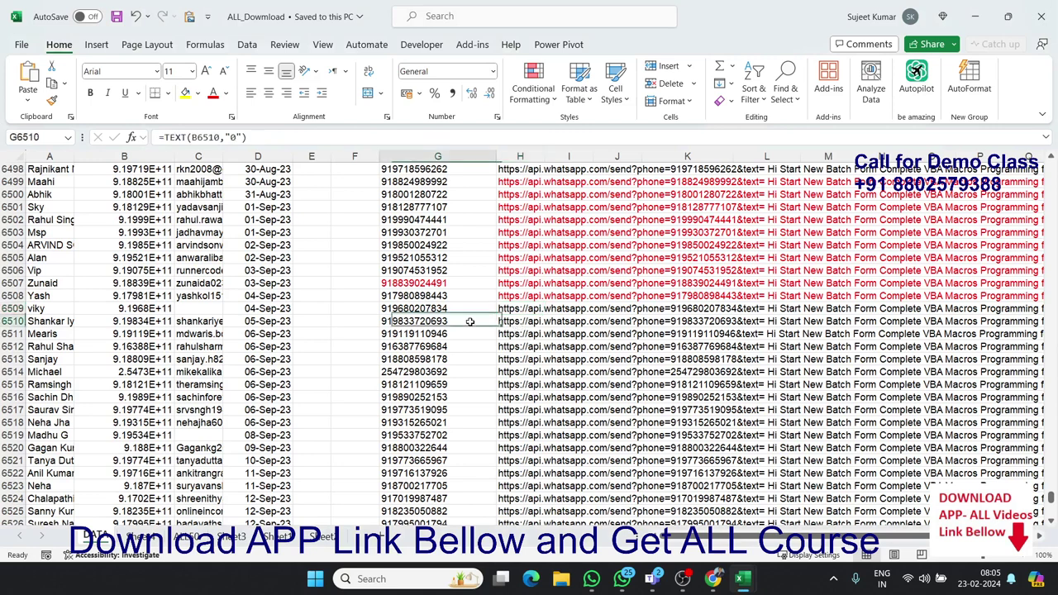
pyautogui.press('Right')
pyautogui.hotkey('shift', 'Down')
pyautogui.hotkey('shift', 'Down')
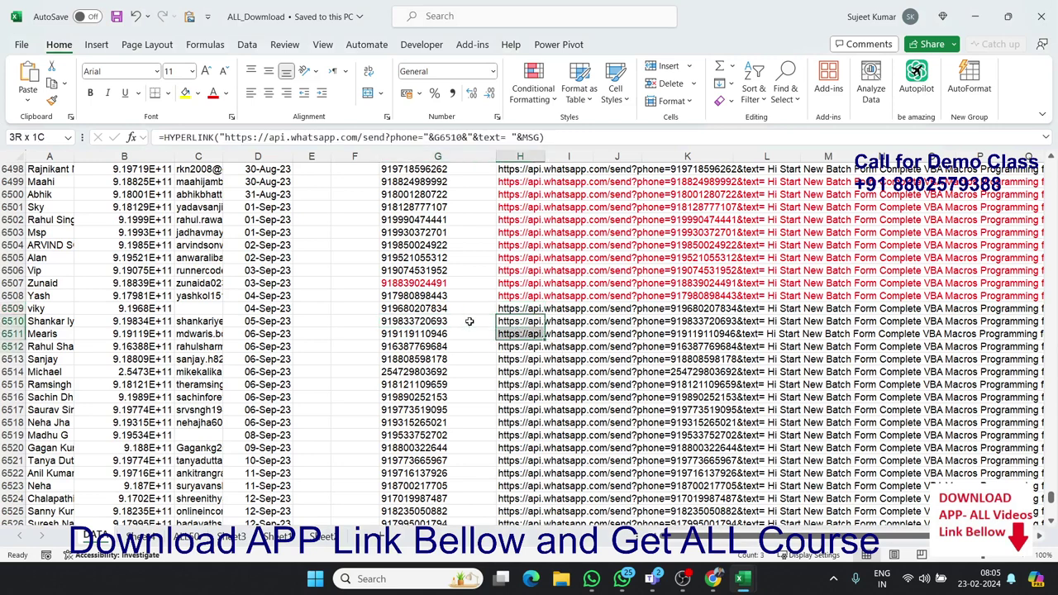
# Check the rr macro's shortcut options in the Macros dialog and run WHSEND.xlsm!rr.
pyautogui.click(421, 45)
pyautogui.click(55, 90)
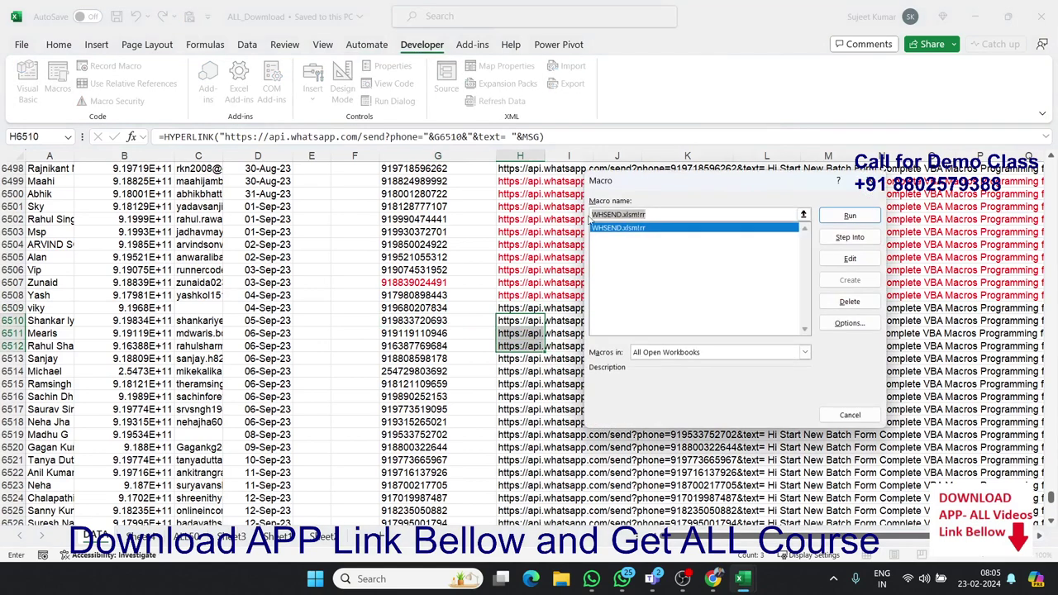
pyautogui.click(839, 328)
pyautogui.write('Q')
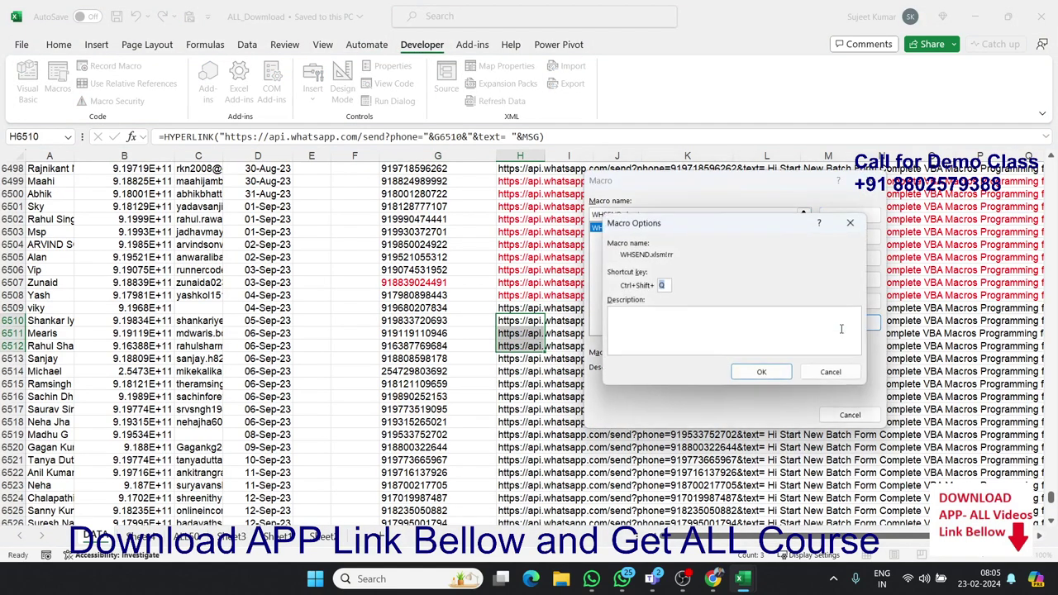
pyautogui.click(764, 377)
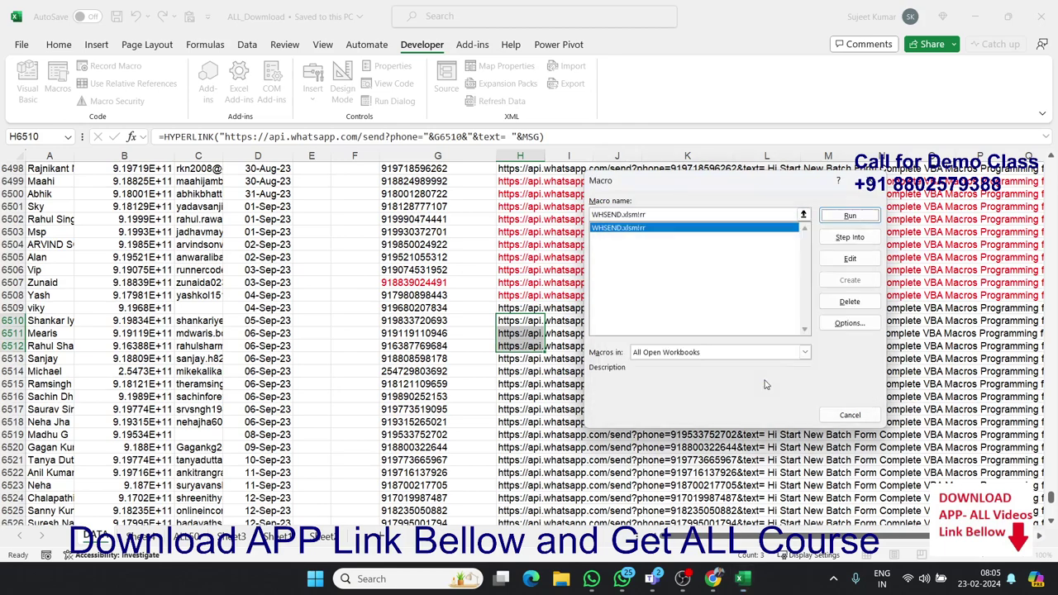
pyautogui.click(849, 217)
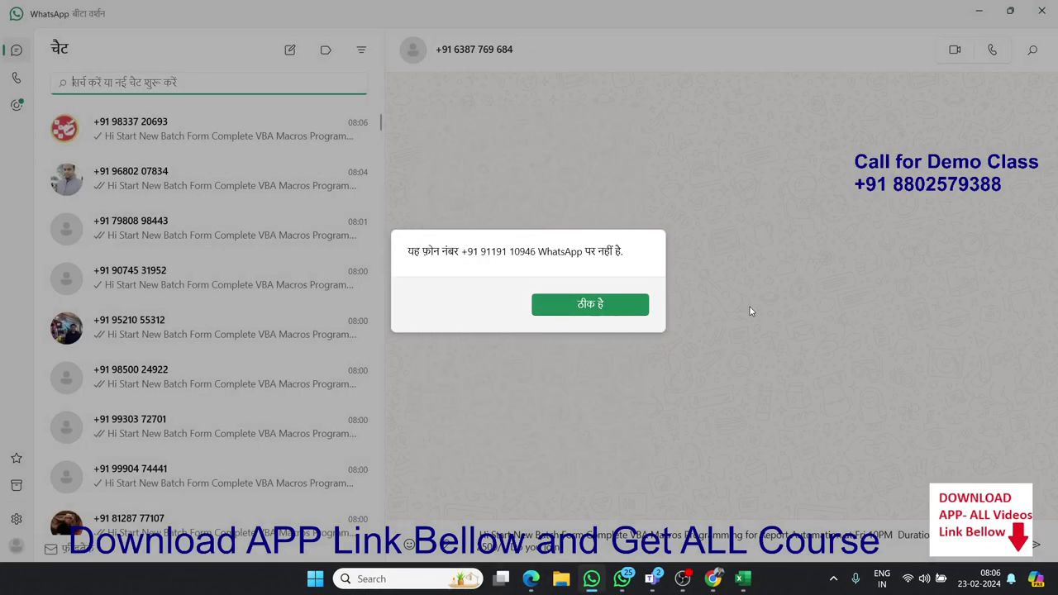
# Dismiss the unregistered-number alert, send the batch message, and Alt+Tab back to ALL_Download.
pyautogui.click(608, 311)
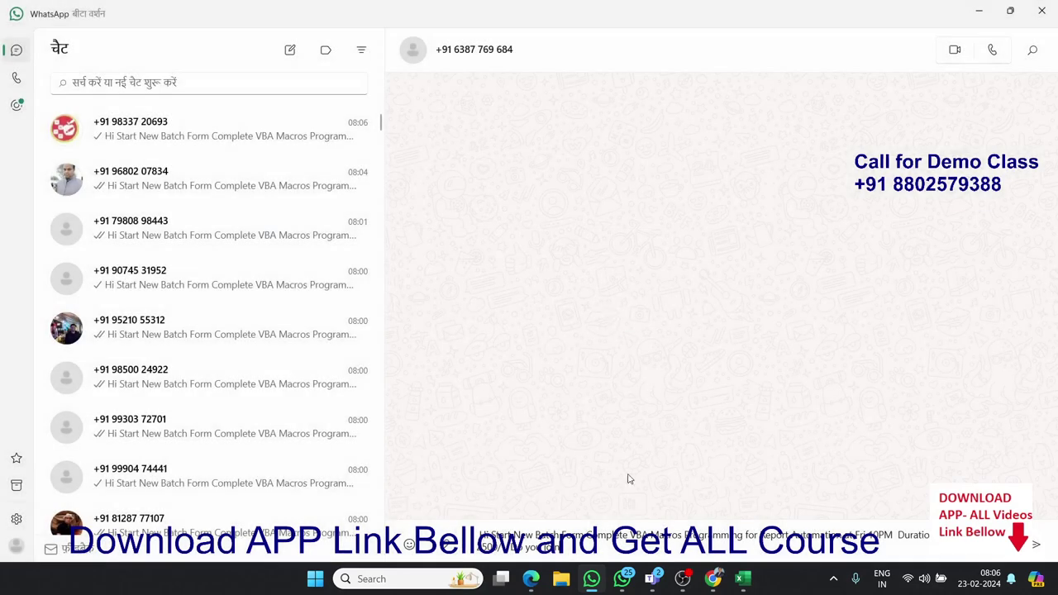
pyautogui.press('Return')
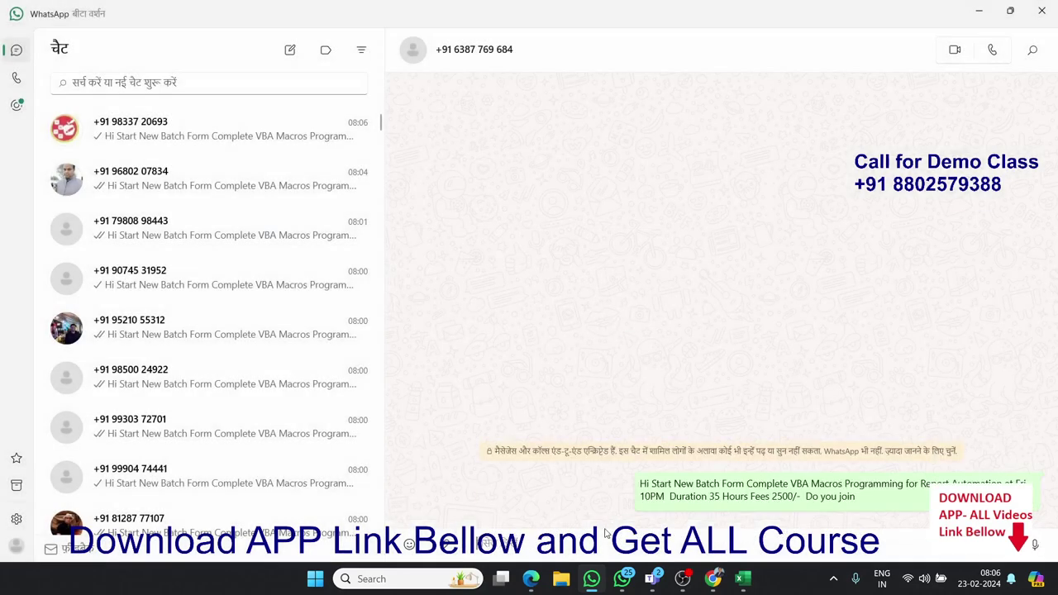
pyautogui.hotkey('alt', 'Tab')
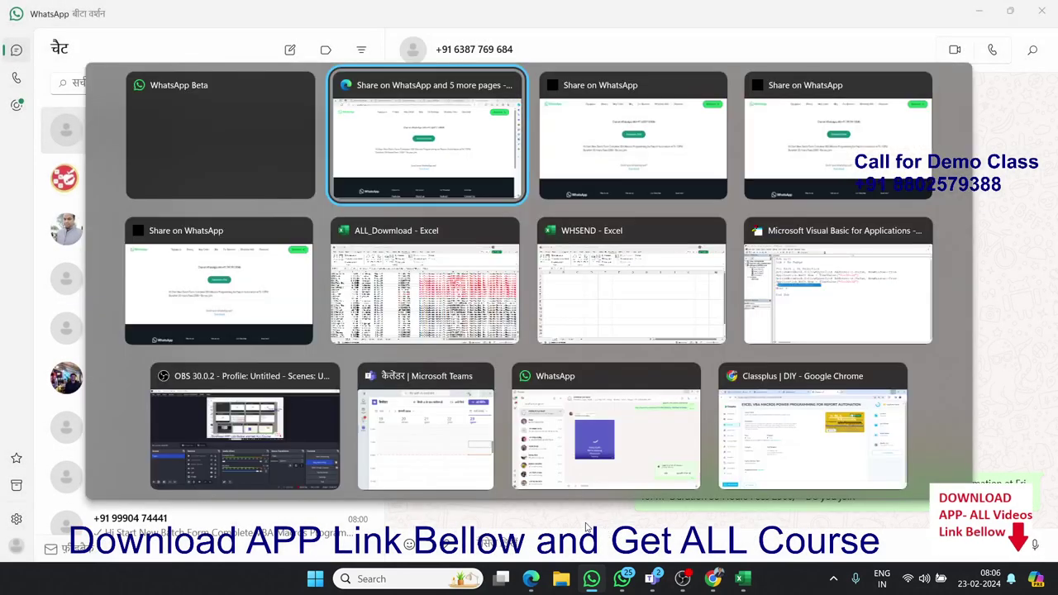
pyautogui.hotkey('alt', 'Tab')
pyautogui.hotkey('alt', 'Tab')
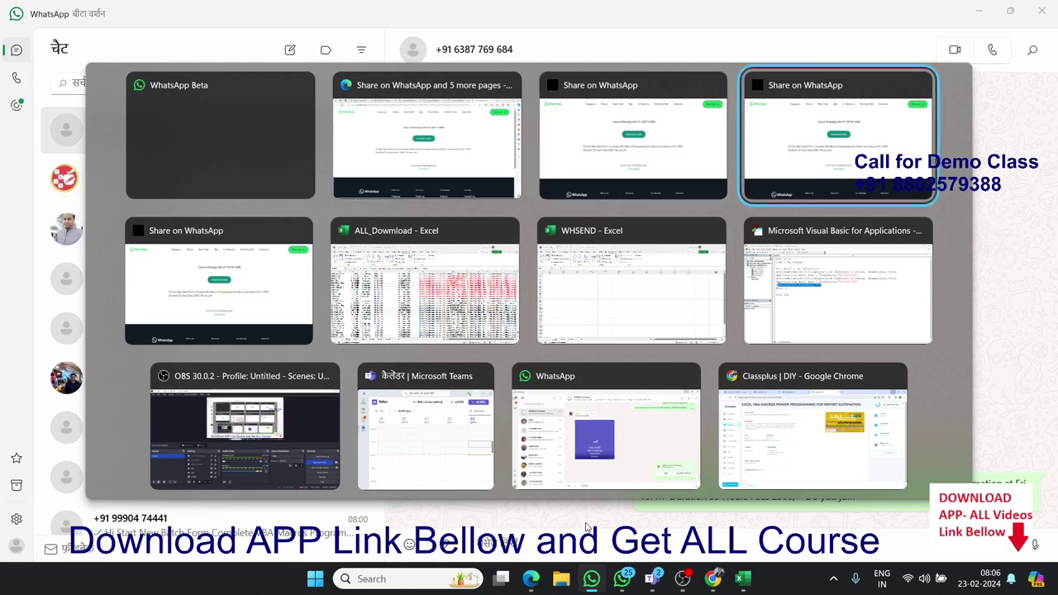
pyautogui.hotkey('alt', 'Tab')
pyautogui.hotkey('alt', 'Tab')
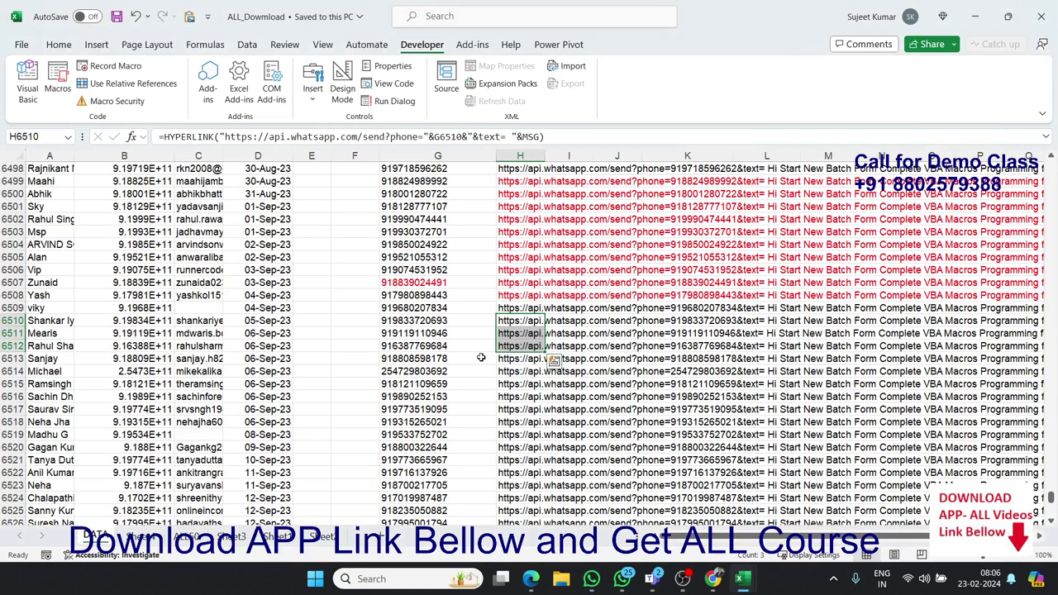
# Select only the H6513 link and run the rr macro on it.
pyautogui.click(481, 358)
pyautogui.press('Right')
pyautogui.hotkey('shift', 'Down')
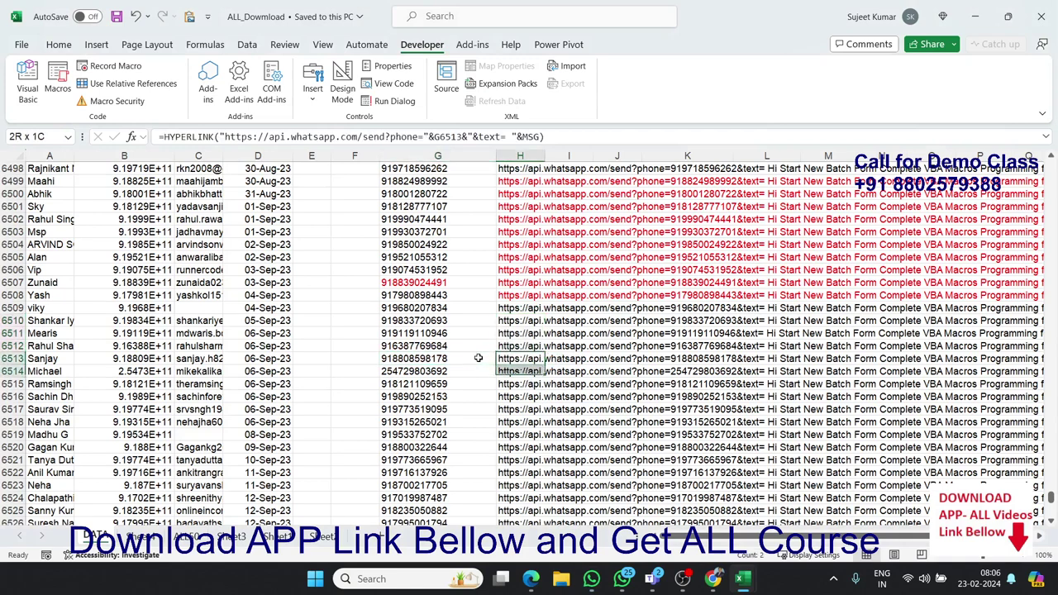
pyautogui.hotkey('shift', 'Up')
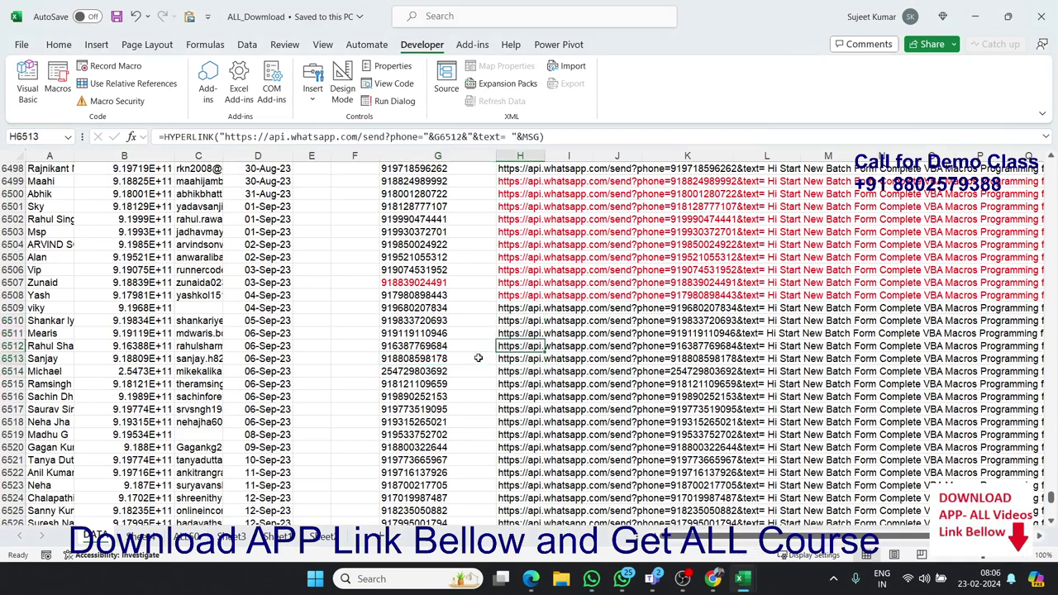
pyautogui.click(57, 88)
pyautogui.click(836, 215)
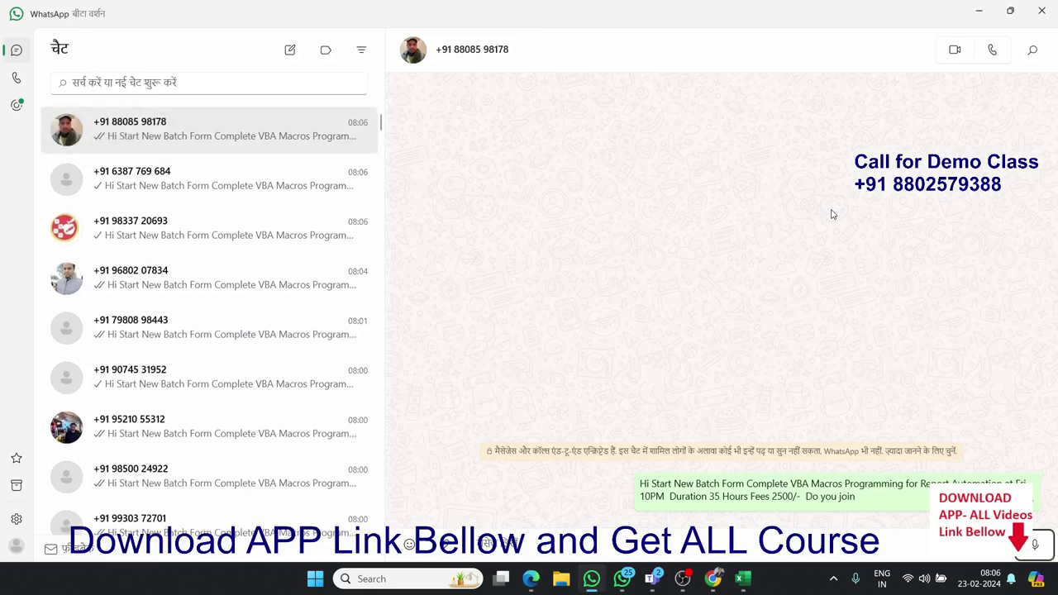
# Minimize WhatsApp, close the browser, and select H6509:H6513 to review the red messaged links.
pyautogui.click(969, 15)
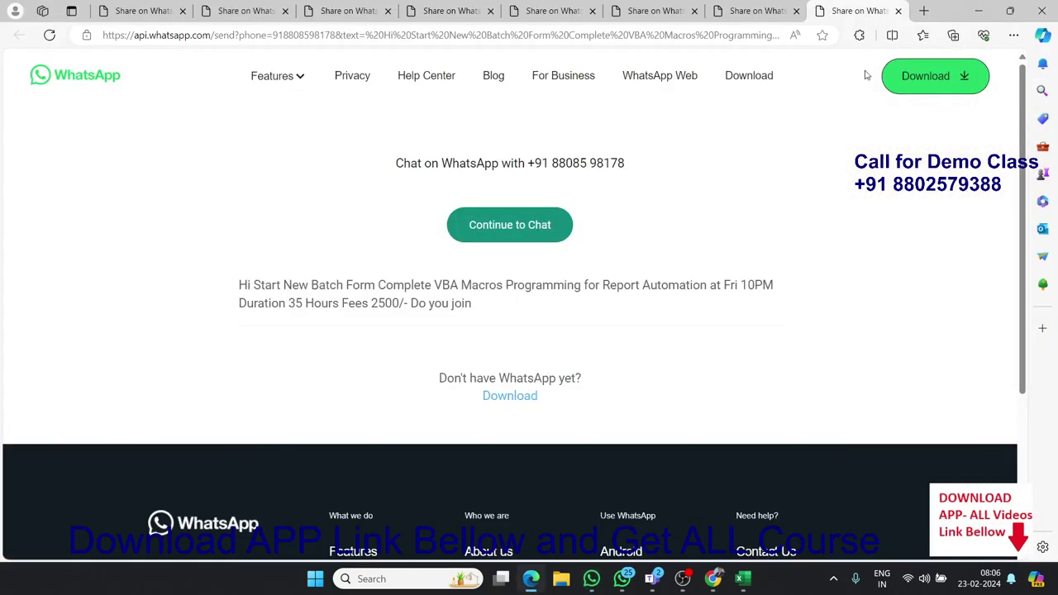
pyautogui.click(1042, 11)
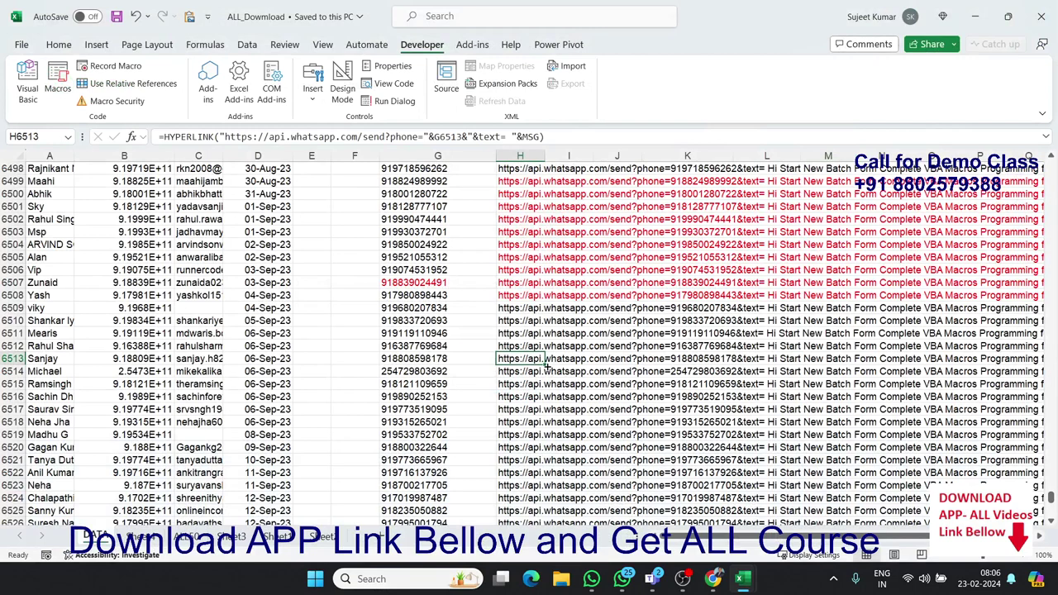
pyautogui.hotkey('shift', 'Up')
pyautogui.hotkey('shift', 'Up')
pyautogui.hotkey('shift', 'Up')
pyautogui.hotkey('shift', 'Up')
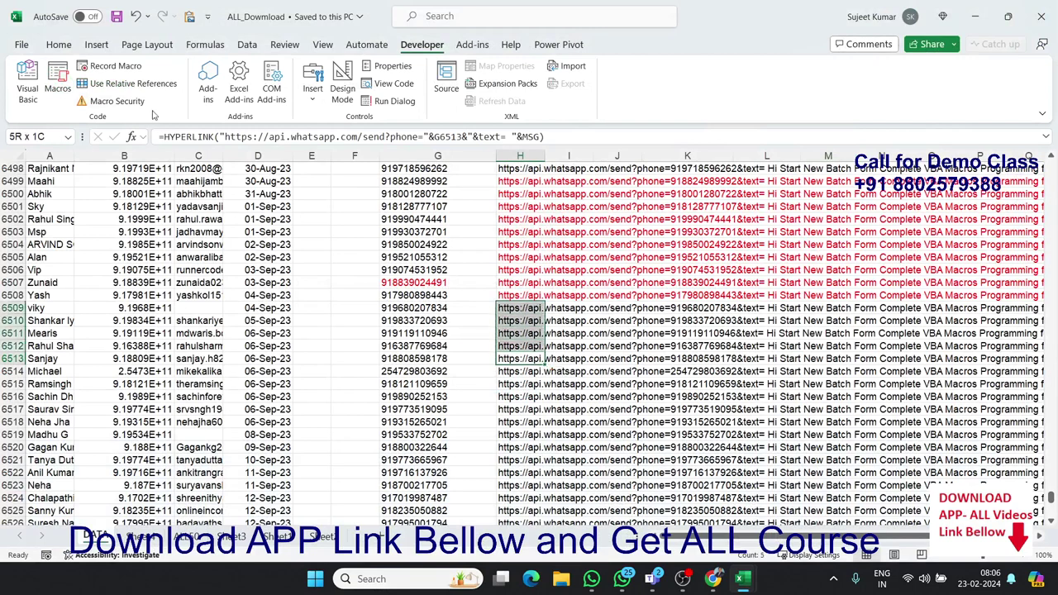
pyautogui.click(59, 45)
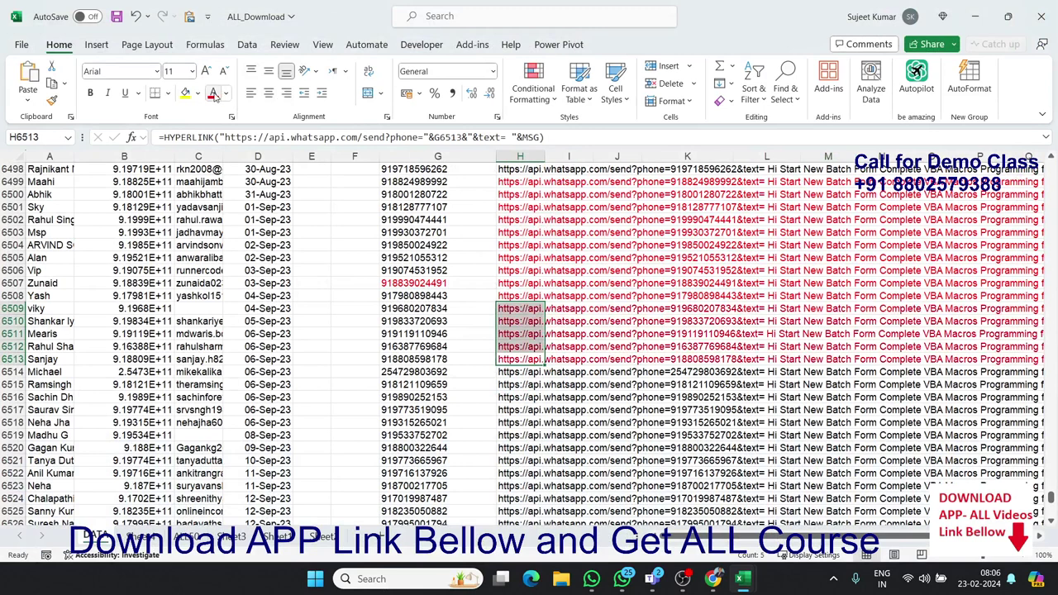
# Launch the Free Bulk Message Sender extension from the Classplus page and dismiss the free-version warning.
pyautogui.click(712, 581)
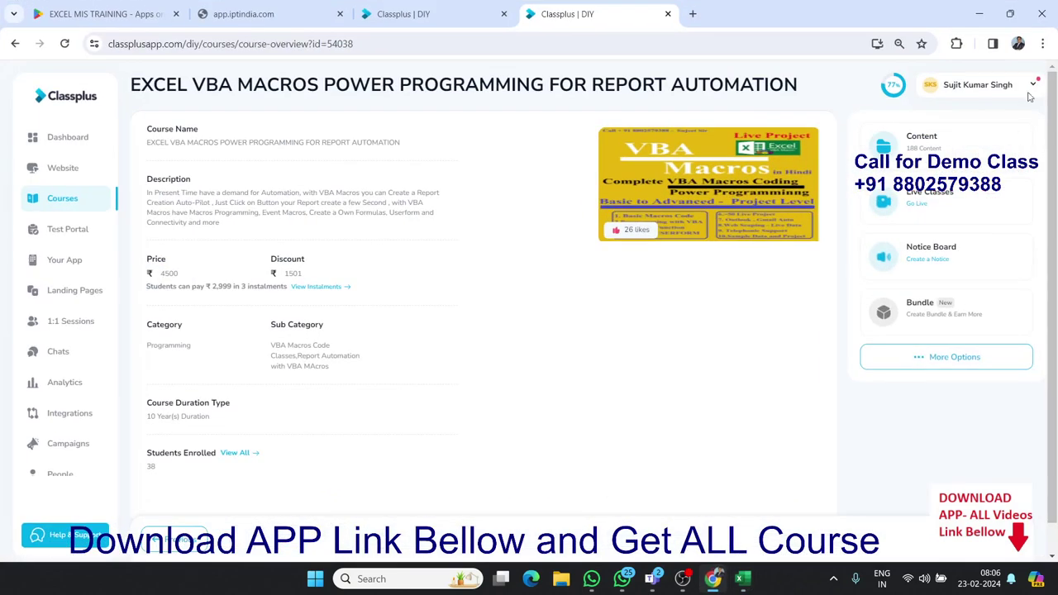
pyautogui.click(959, 48)
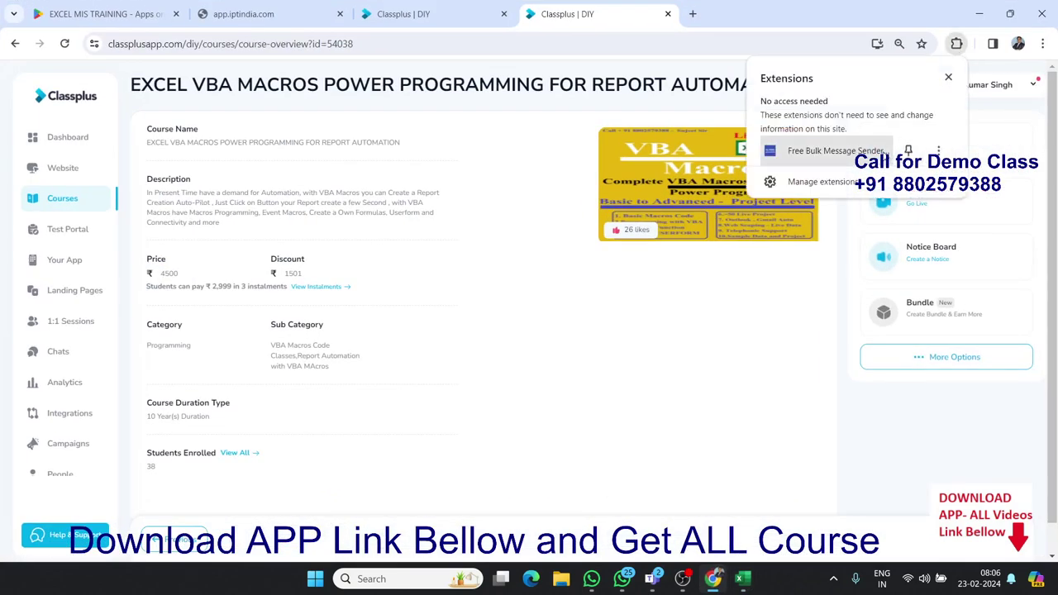
pyautogui.click(835, 150)
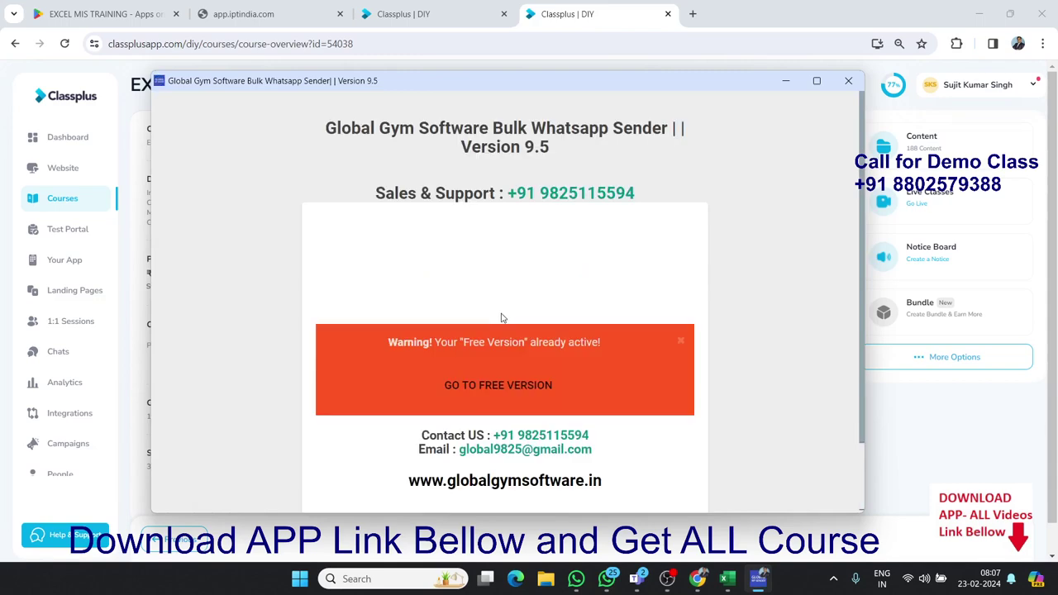
pyautogui.click(476, 388)
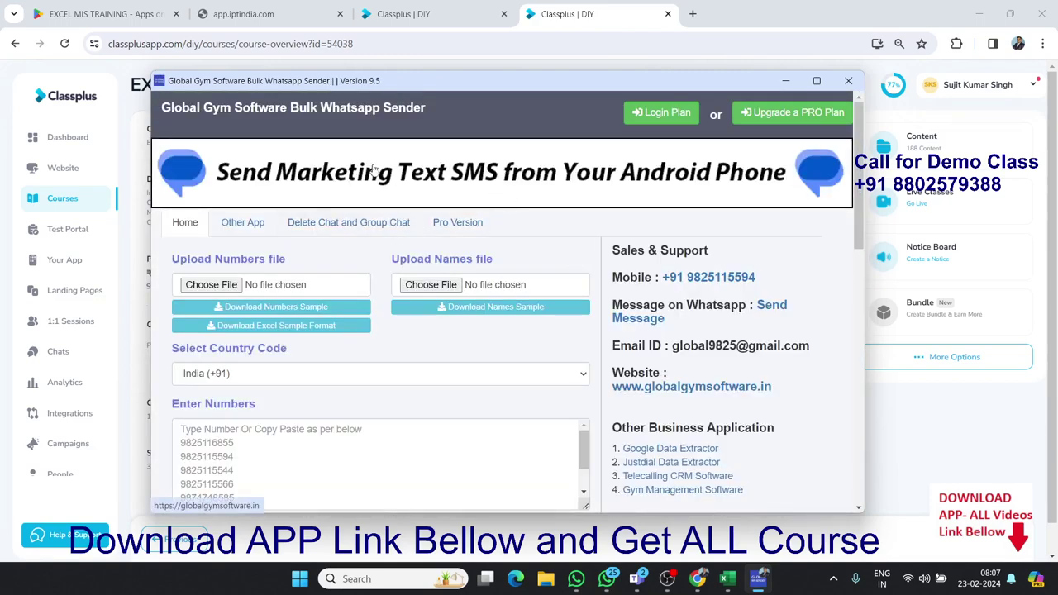
# Review the sender's numbers box and $15 pro version price, then close the bulk sender.
pyautogui.scroll(-1, 626, 376)
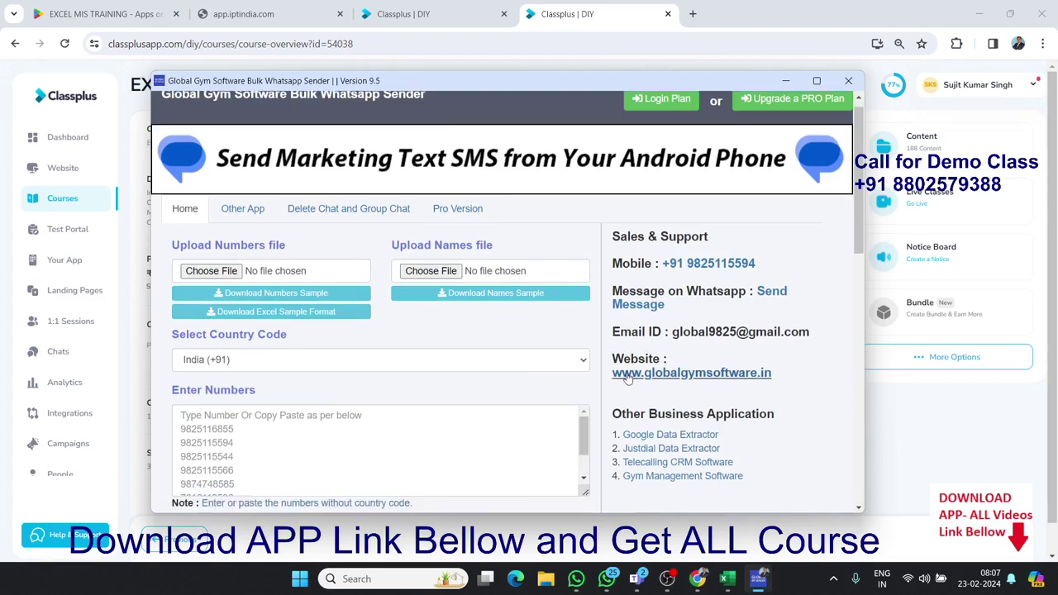
pyautogui.scroll(-3, 627, 376)
pyautogui.scroll(2, 454, 227)
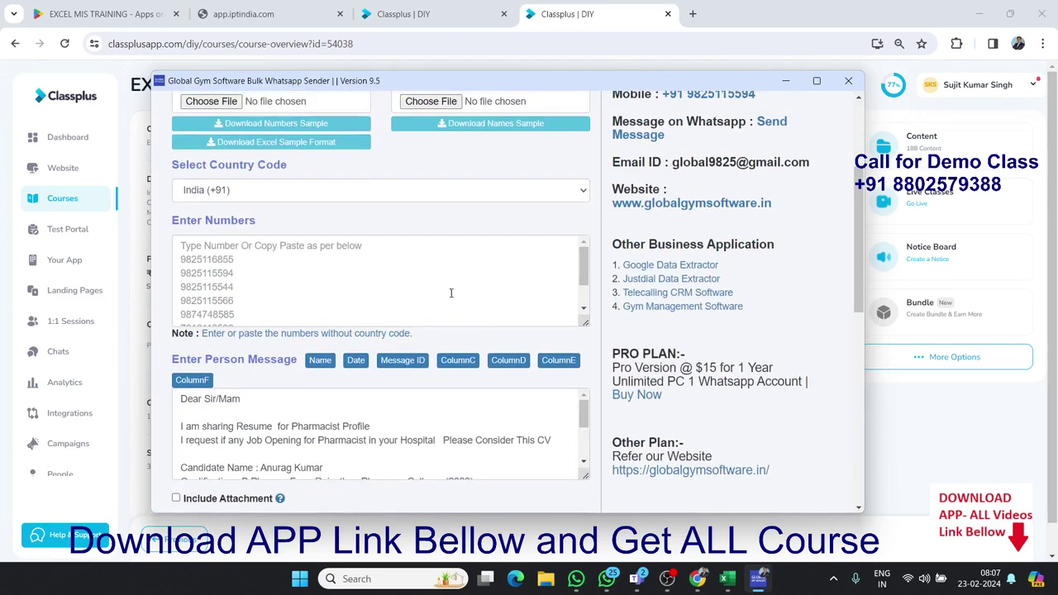
pyautogui.click(465, 237)
pyautogui.scroll(-2, 543, 338)
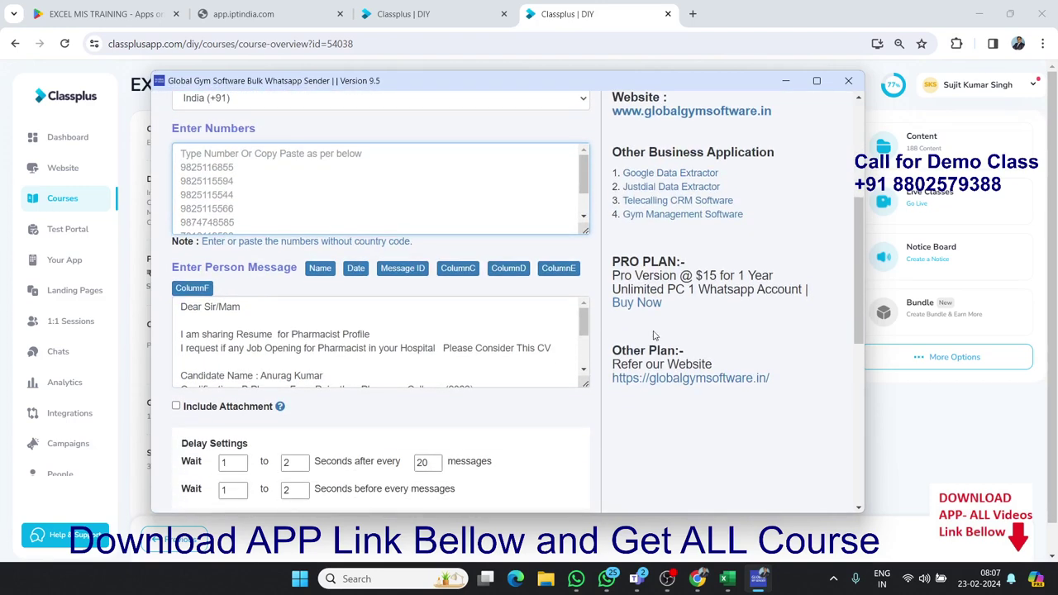
pyautogui.click(713, 273)
pyautogui.doubleClick(712, 272)
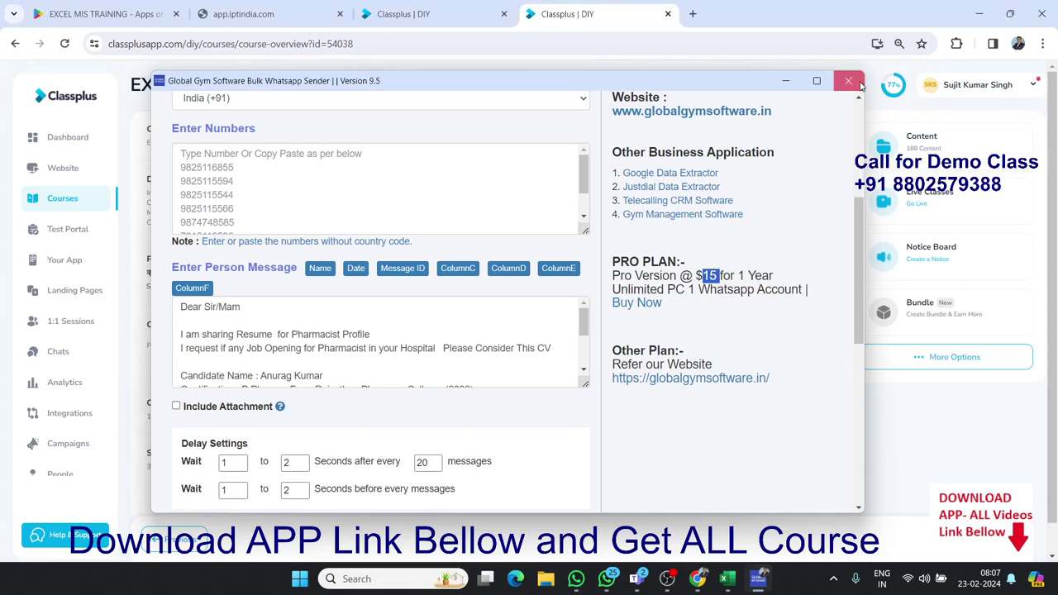
pyautogui.click(848, 81)
# Minimize Chrome, the ALL_Download workbook and the other Excel window.
pyautogui.click(977, 14)
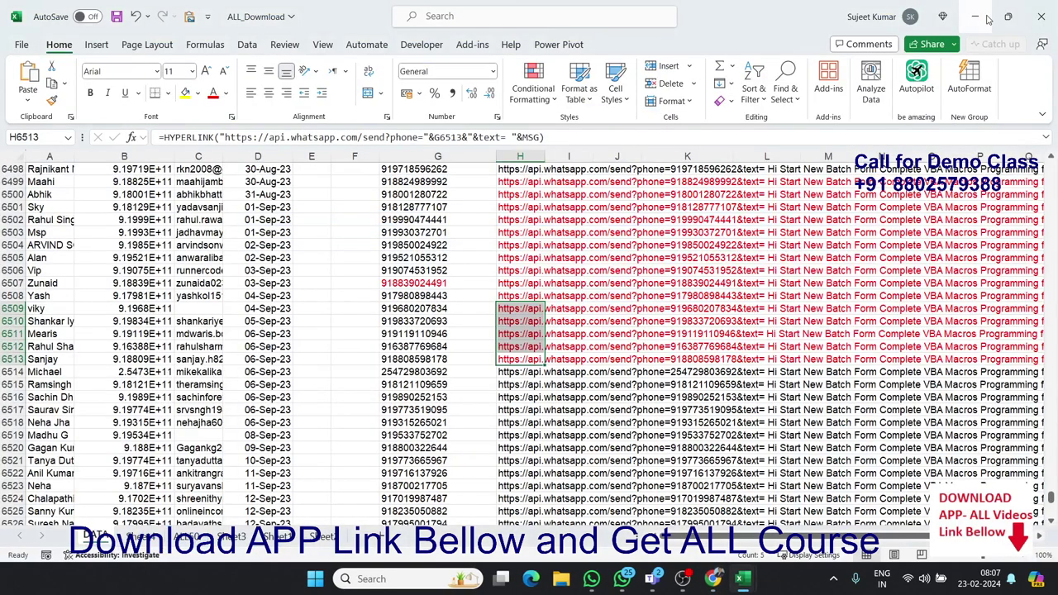
pyautogui.click(987, 16)
pyautogui.click(986, 17)
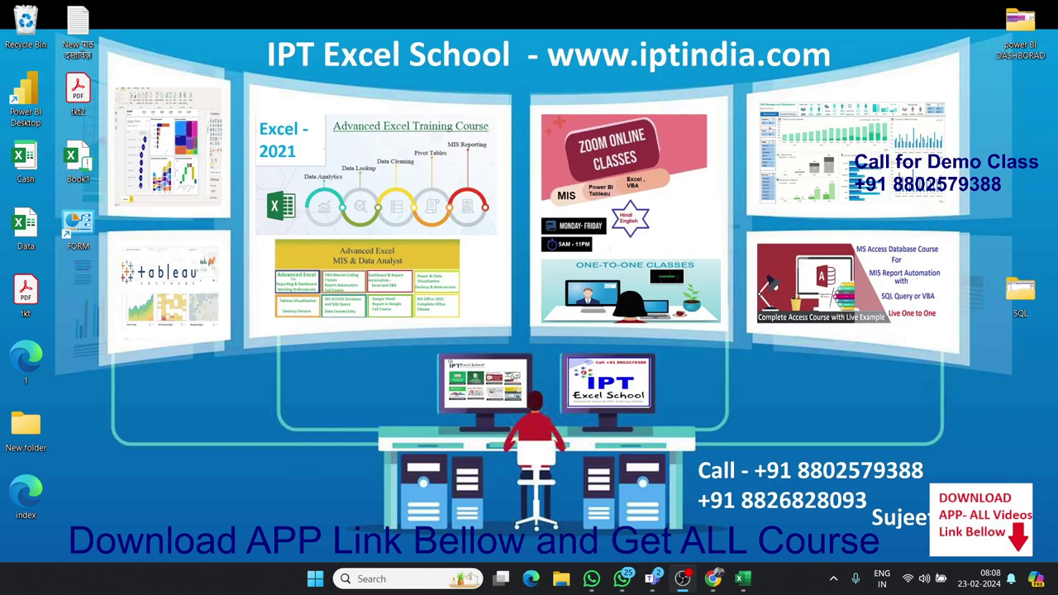
# Show the EXCEL MIS TRAINING Play listing and its web login page, ending on Classplus courses.
pyautogui.click(719, 585)
pyautogui.click(129, 20)
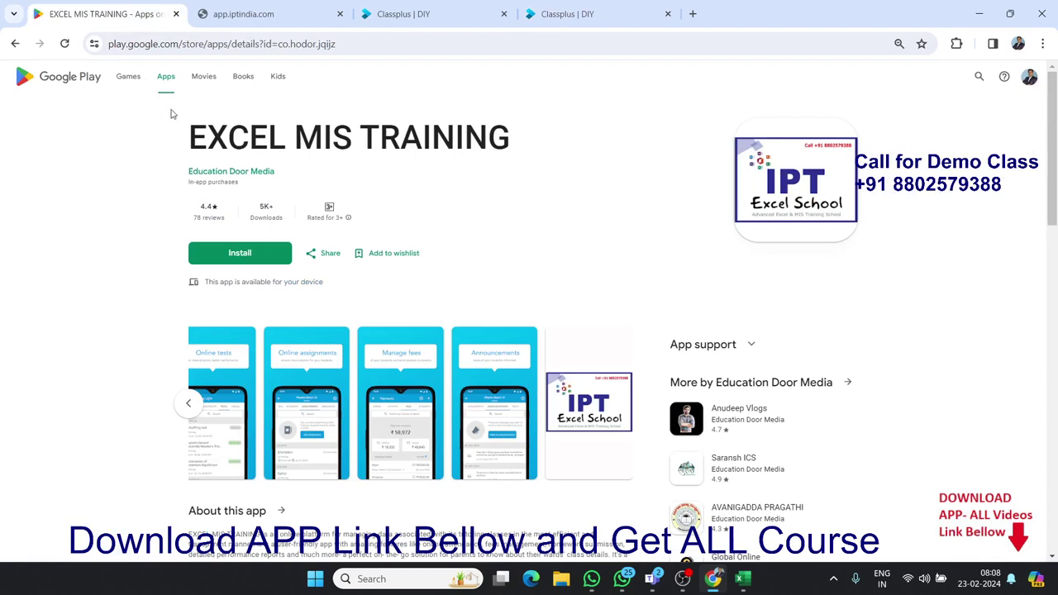
pyautogui.moveTo(190, 137); pyautogui.dragTo(511, 139)
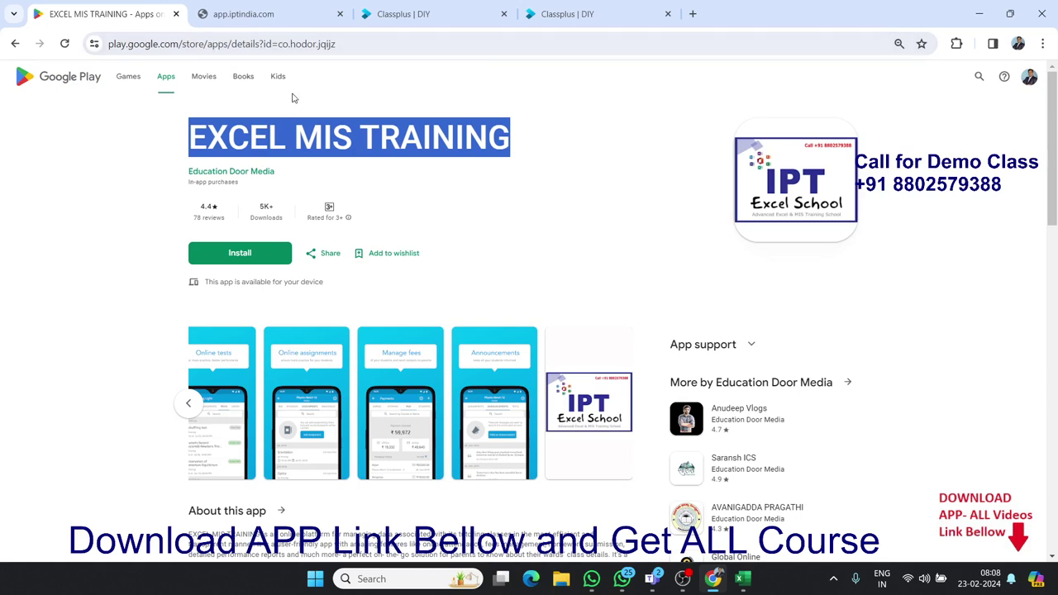
pyautogui.click(241, 15)
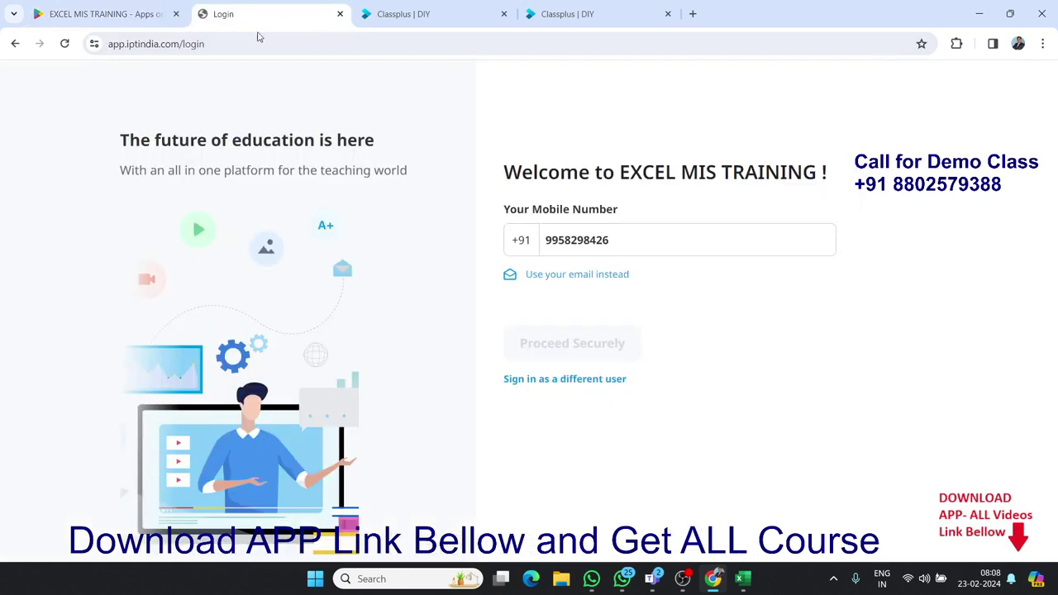
pyautogui.click(252, 49)
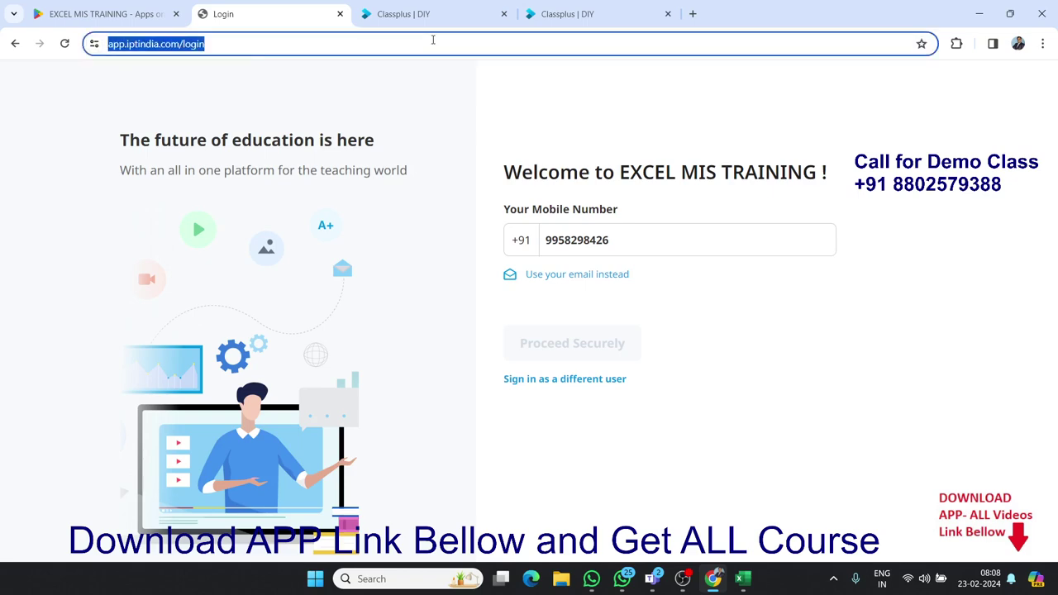
pyautogui.click(419, 14)
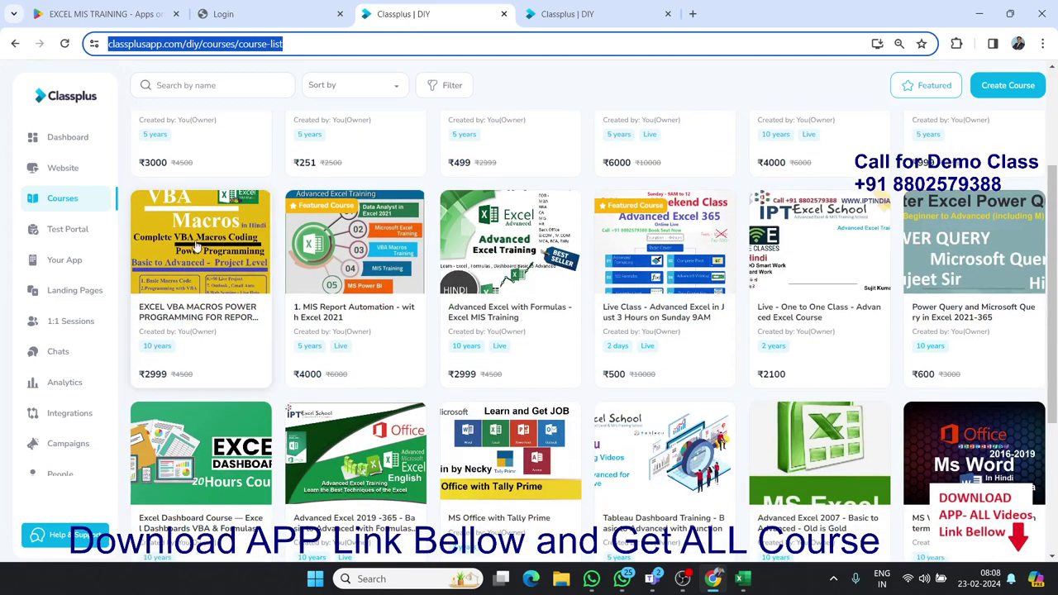
# Open the VBA Macros course content and browse the 1. VBA Programming folder's lessons.
pyautogui.click(198, 291)
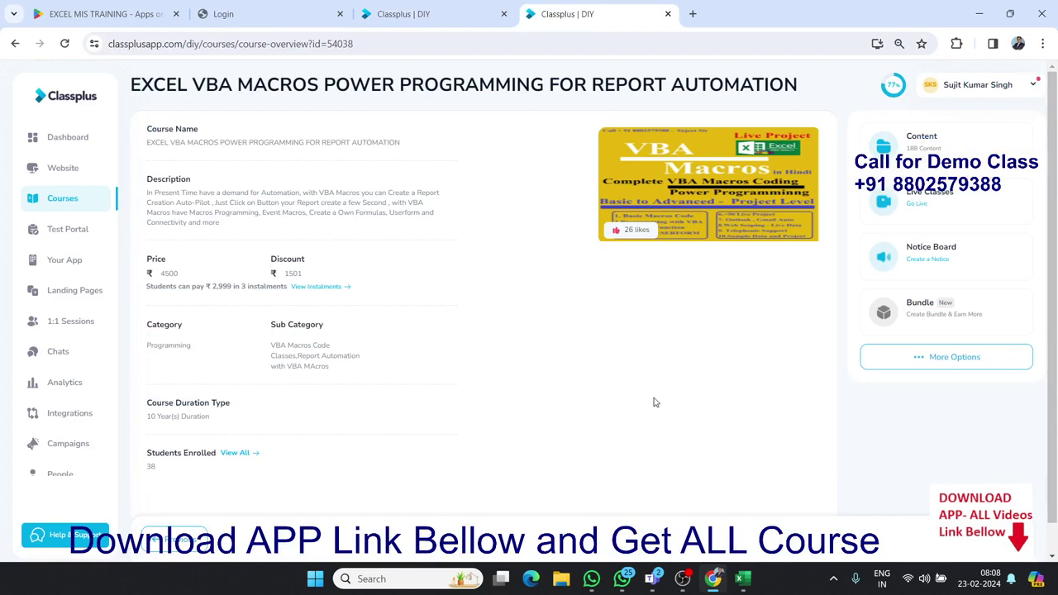
pyautogui.click(936, 165)
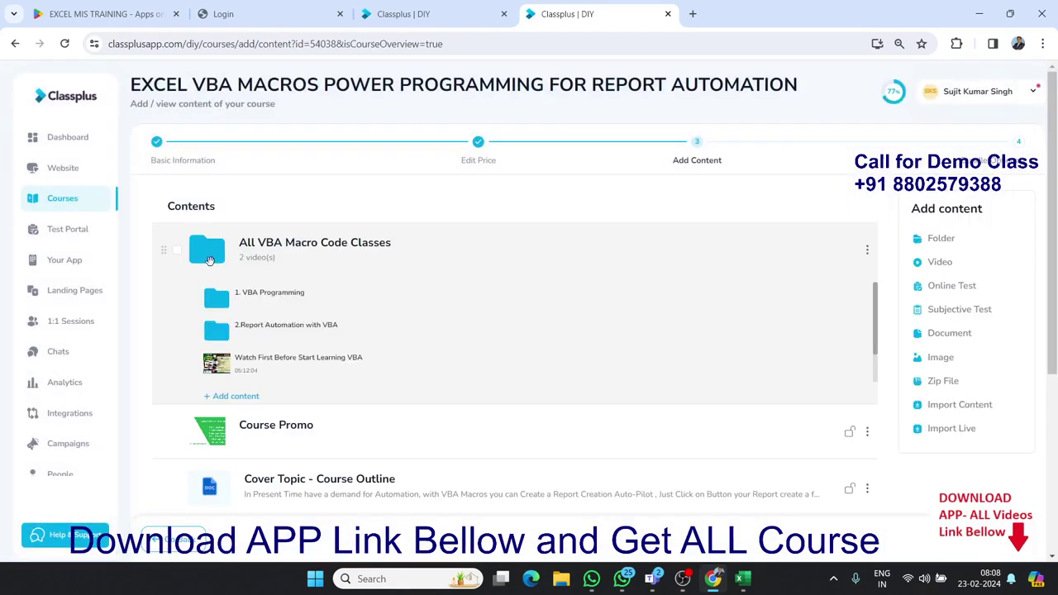
pyautogui.click(209, 262)
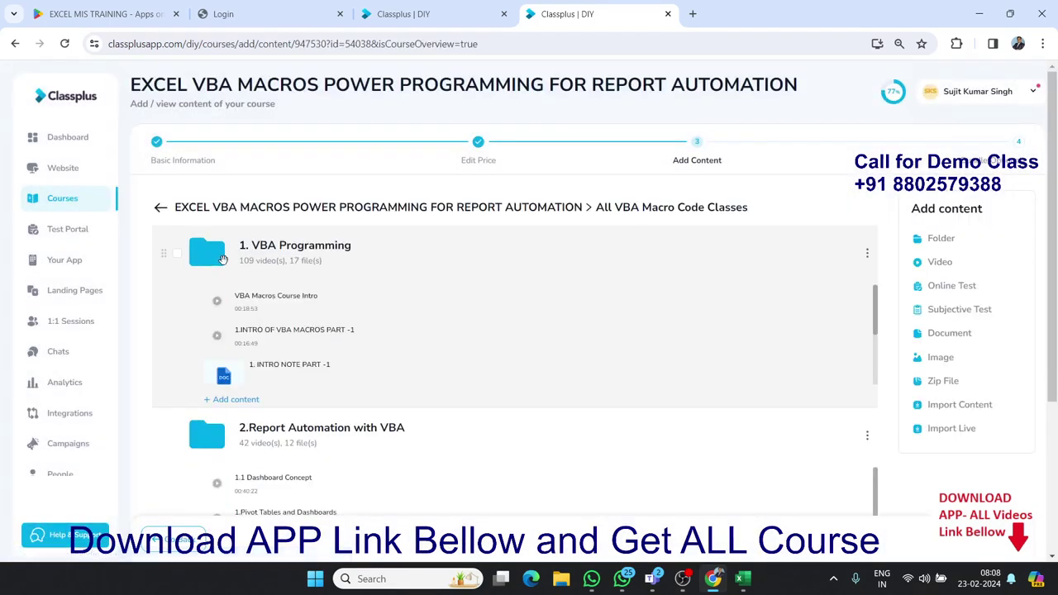
pyautogui.click(291, 256)
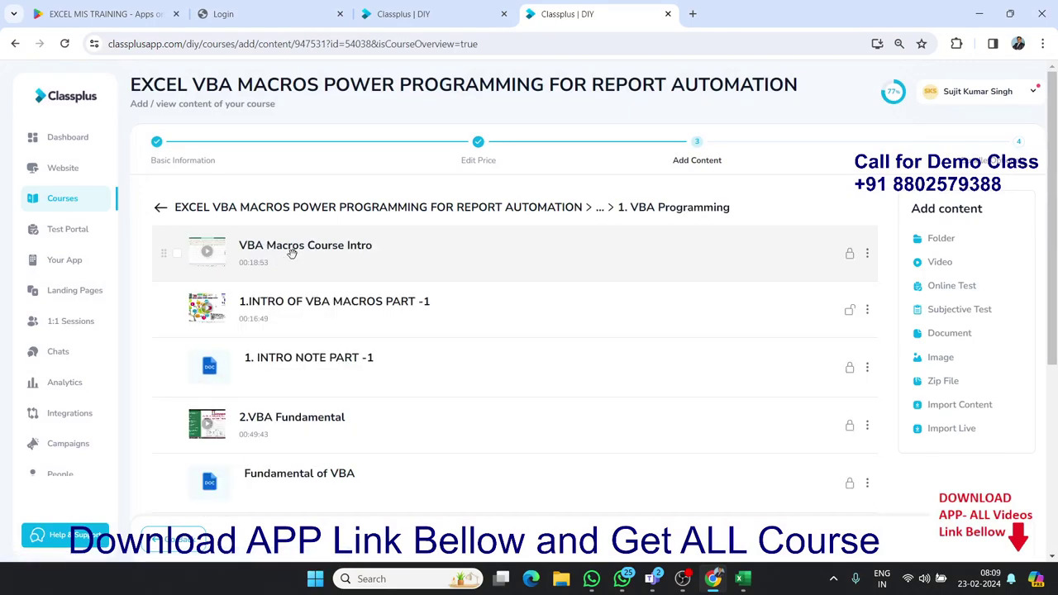
pyautogui.scroll(-1, 259, 268)
pyautogui.scroll(-3, 260, 277)
pyautogui.scroll(-5, 261, 285)
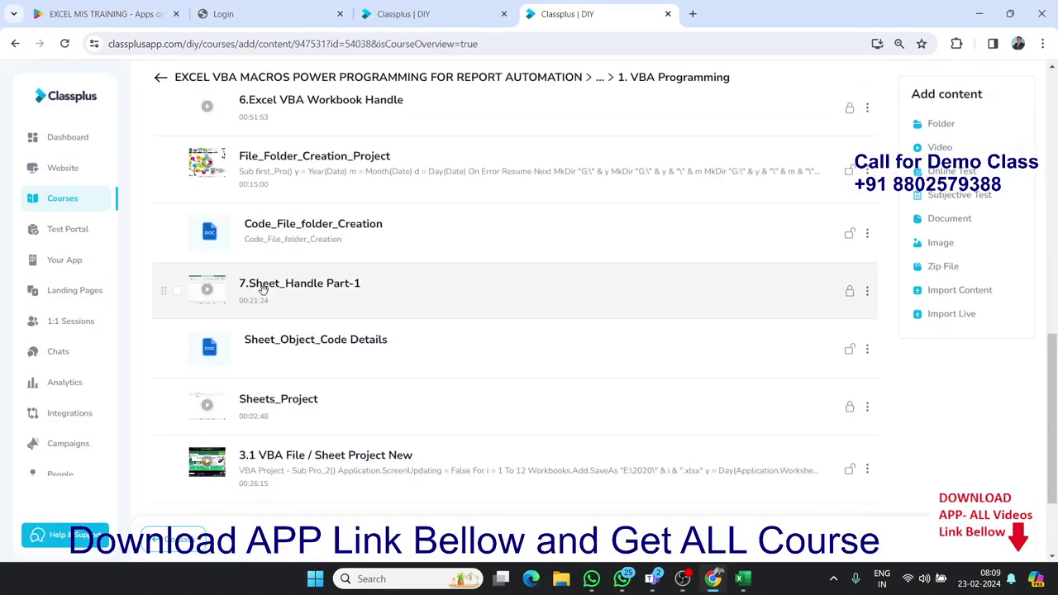
pyautogui.scroll(-2, 262, 290)
pyautogui.scroll(5, 262, 291)
pyautogui.scroll(5, 262, 290)
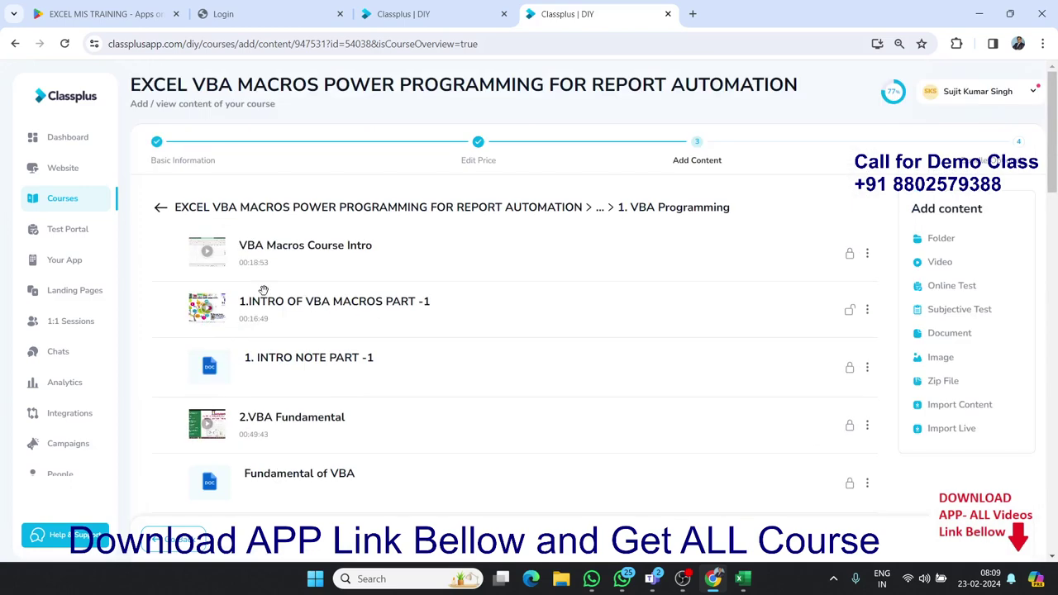
pyautogui.scroll(-5, 263, 291)
pyautogui.scroll(-5, 264, 289)
pyautogui.scroll(-5, 266, 289)
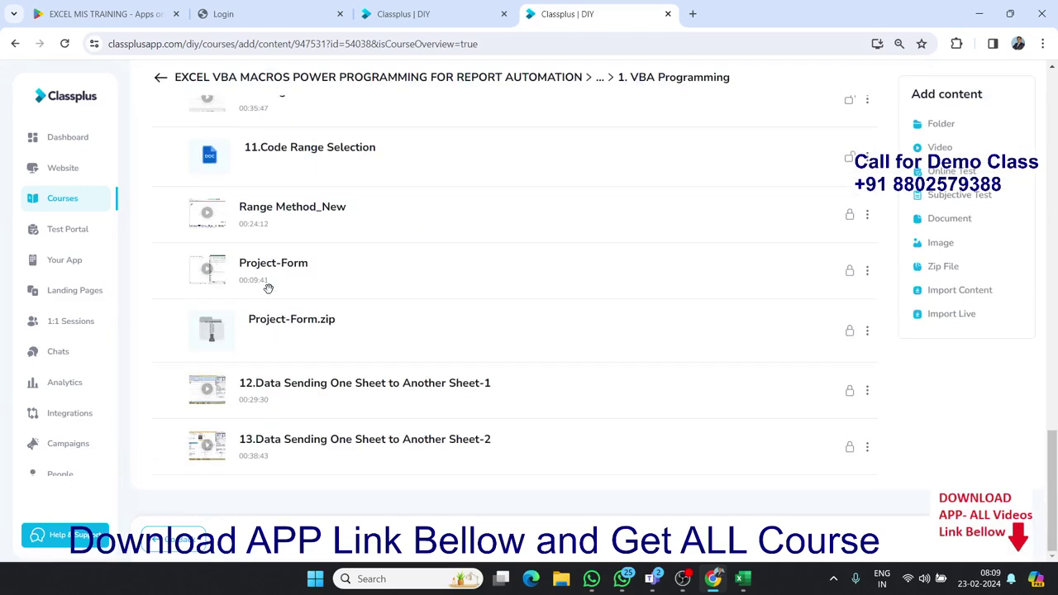
pyautogui.scroll(-5, 269, 288)
pyautogui.scroll(-1, 268, 289)
pyautogui.scroll(-3, 268, 288)
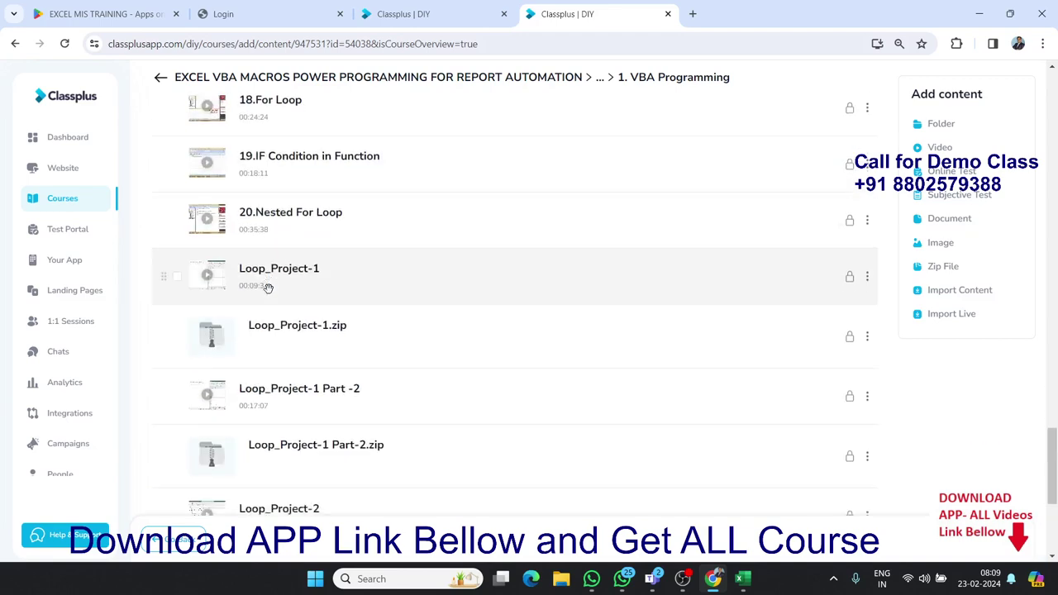
pyautogui.scroll(-4, 269, 288)
pyautogui.scroll(5, 268, 288)
pyautogui.scroll(5, 268, 289)
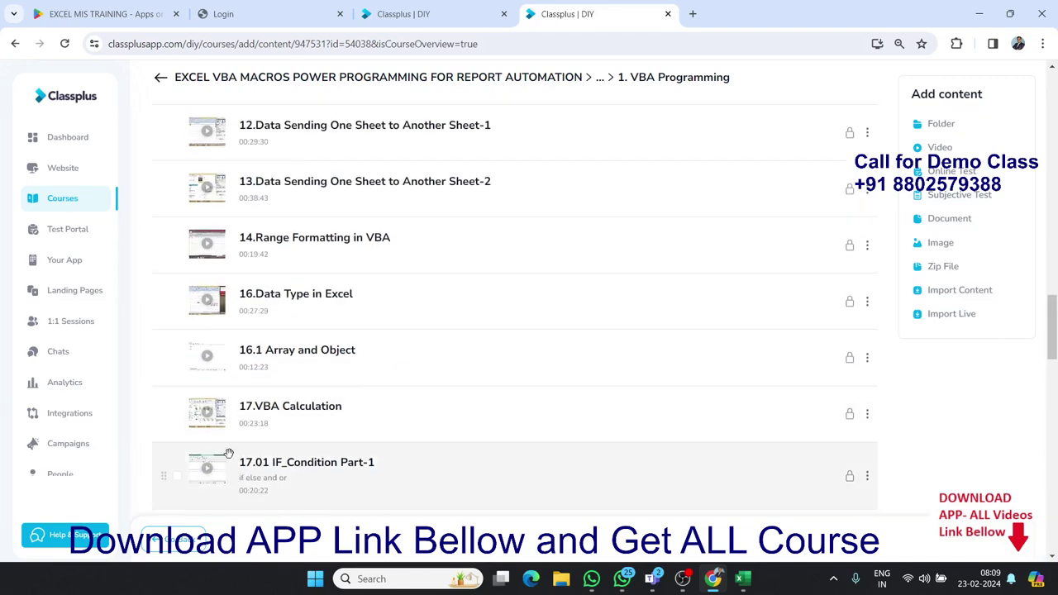
pyautogui.scroll(5, 230, 440)
pyautogui.scroll(5, 230, 440)
# Open the 2.Report Automation with VBA folder, glance through it, then minimize the browser.
pyautogui.click(163, 78)
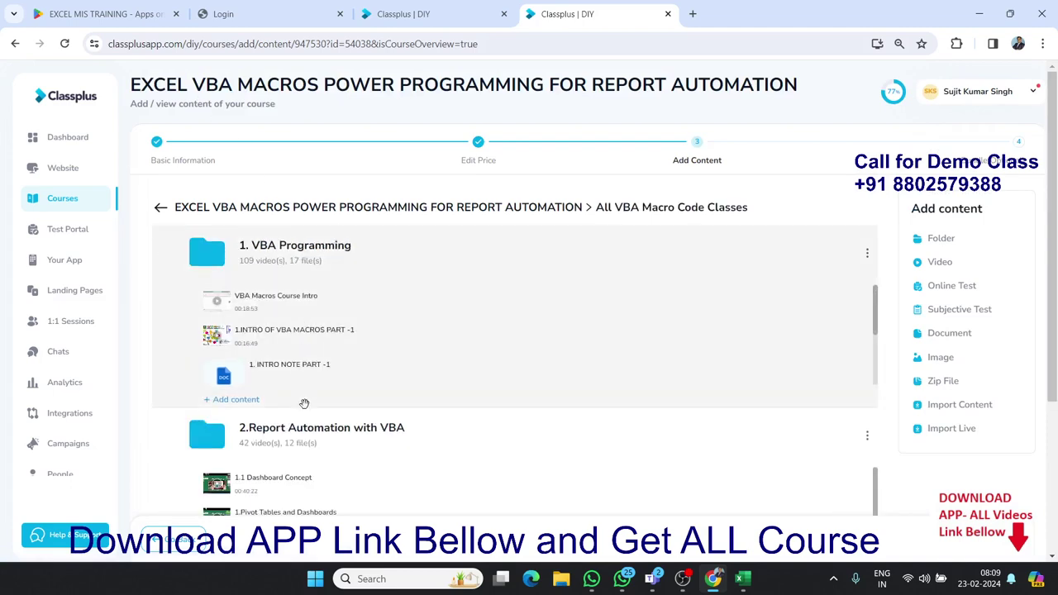
pyautogui.click(311, 431)
pyautogui.scroll(-2, 313, 431)
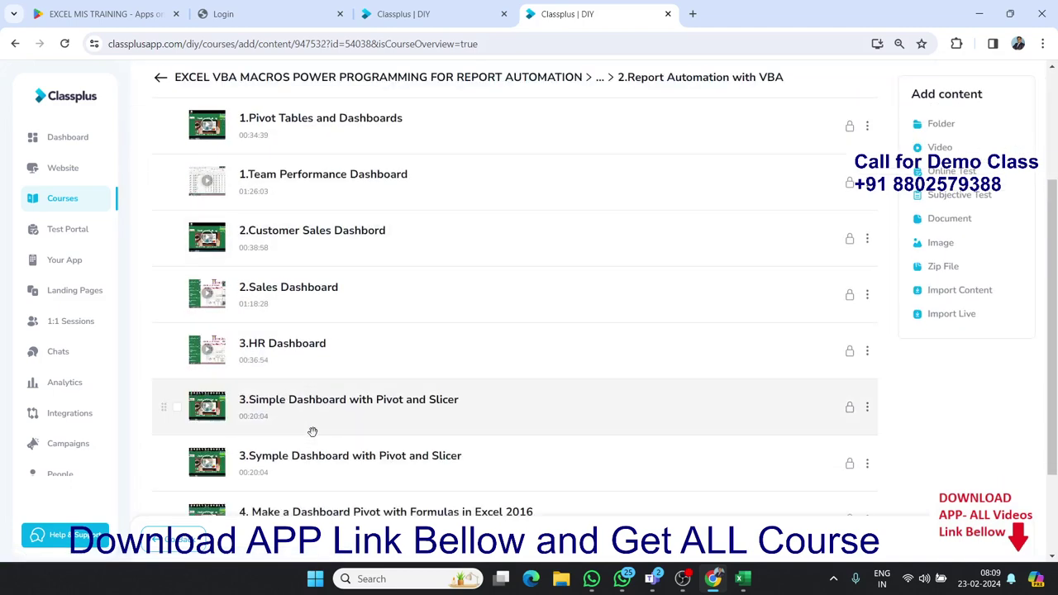
pyautogui.scroll(2, 313, 432)
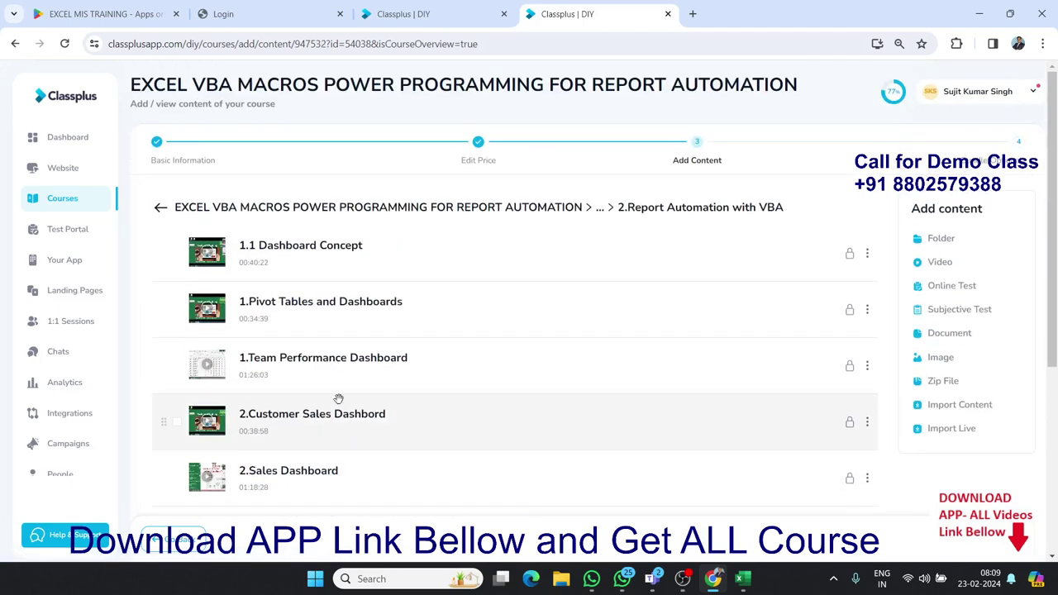
pyautogui.click(977, 15)
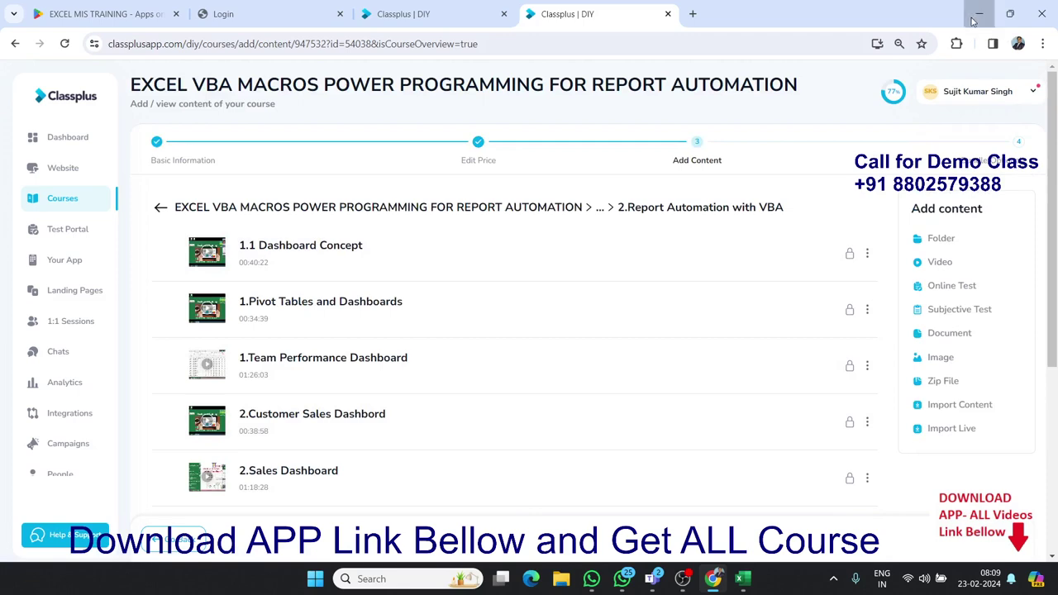